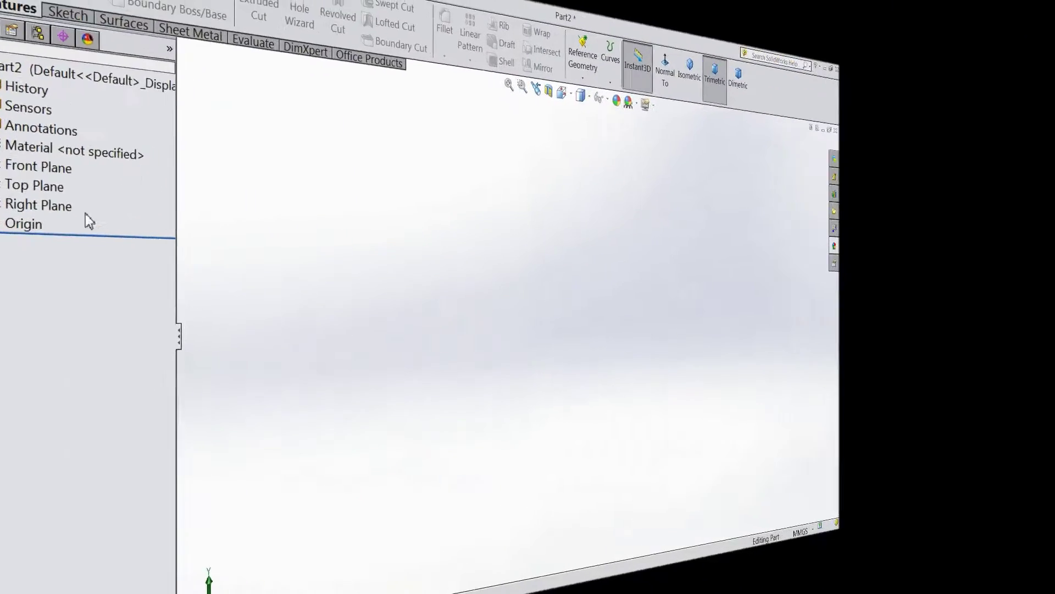
Select the Top Plane in the new empty part, Part2.
click(50, 215)
Start a sketch on the Top Plane and draw two concentric circles at the origin.
click(59, 205)
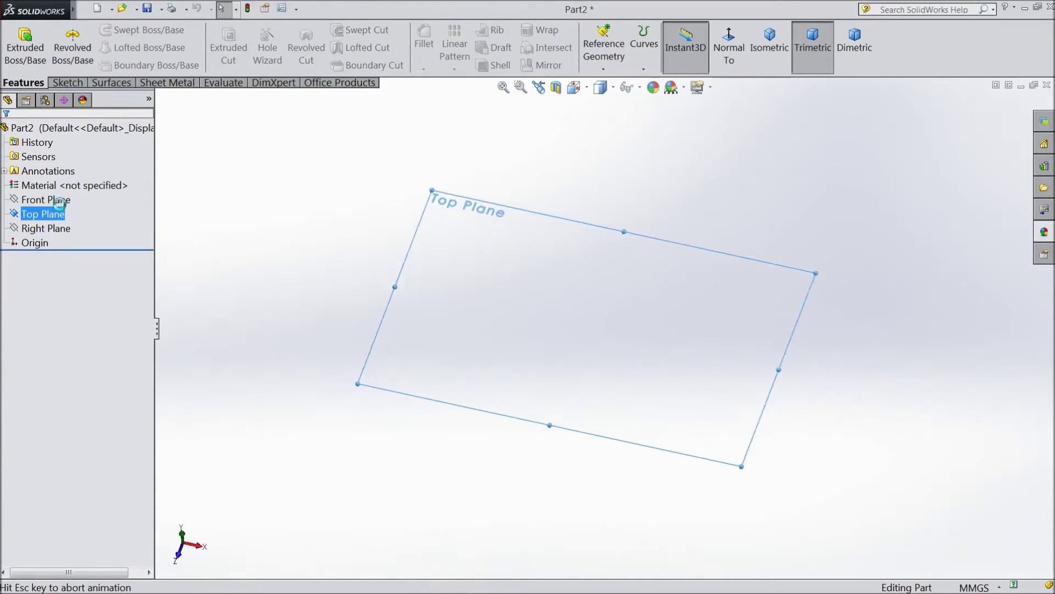
click(118, 29)
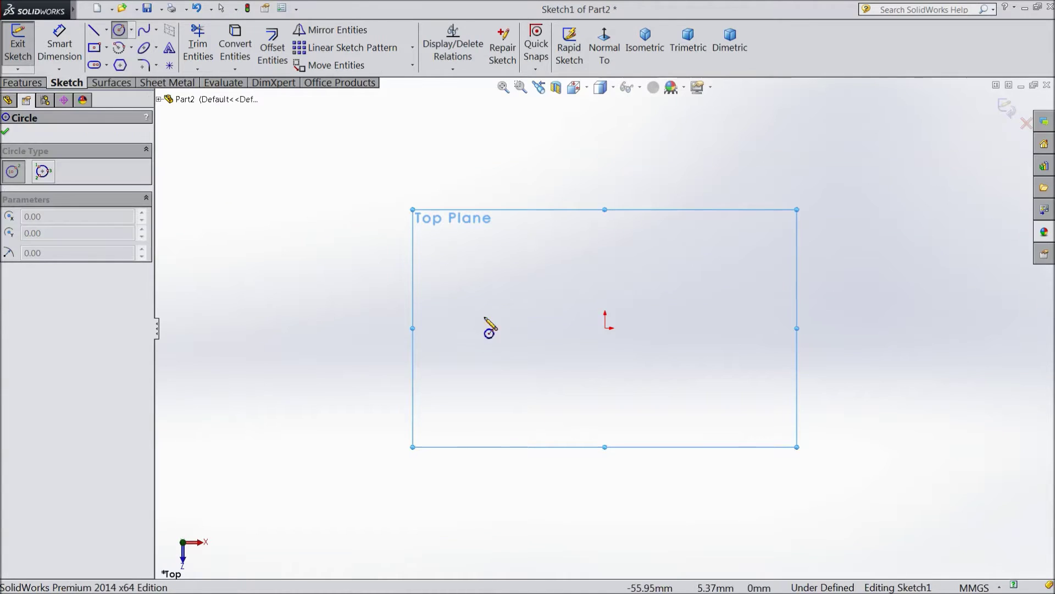
mouse_move(605, 328)
mouse_down()
mouse_move(526, 311)
mouse_move(448, 275)
mouse_up()
drag(605, 328, 491, 336)
key(z)
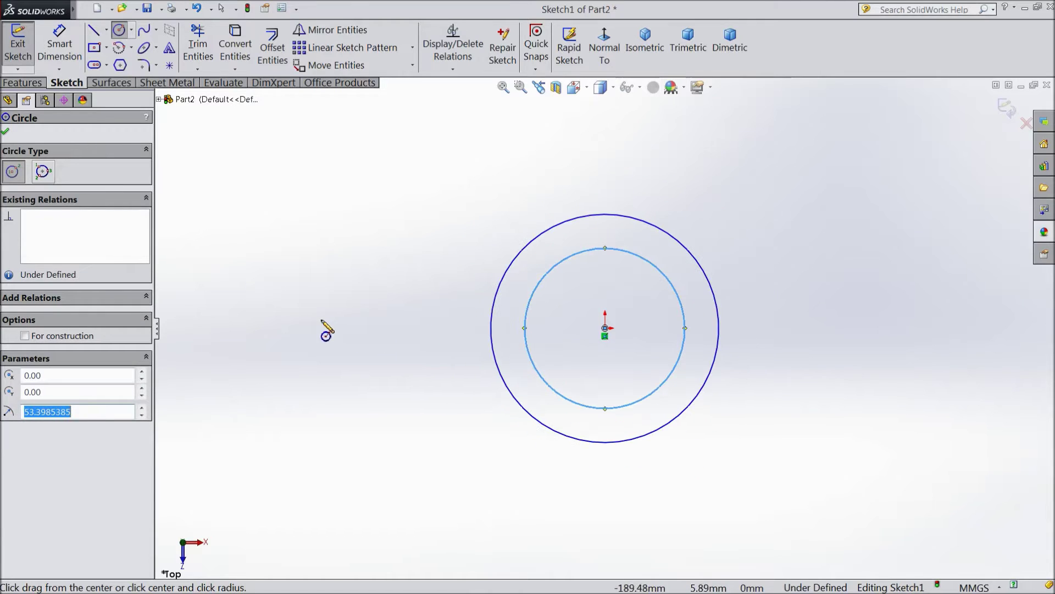
Add a circle left of the origin pair and a concentric circle pair at the lower right.
mouse_move(286, 328)
mouse_down()
mouse_move(237, 322)
mouse_move(270, 322)
mouse_move(259, 324)
mouse_up()
key(z)
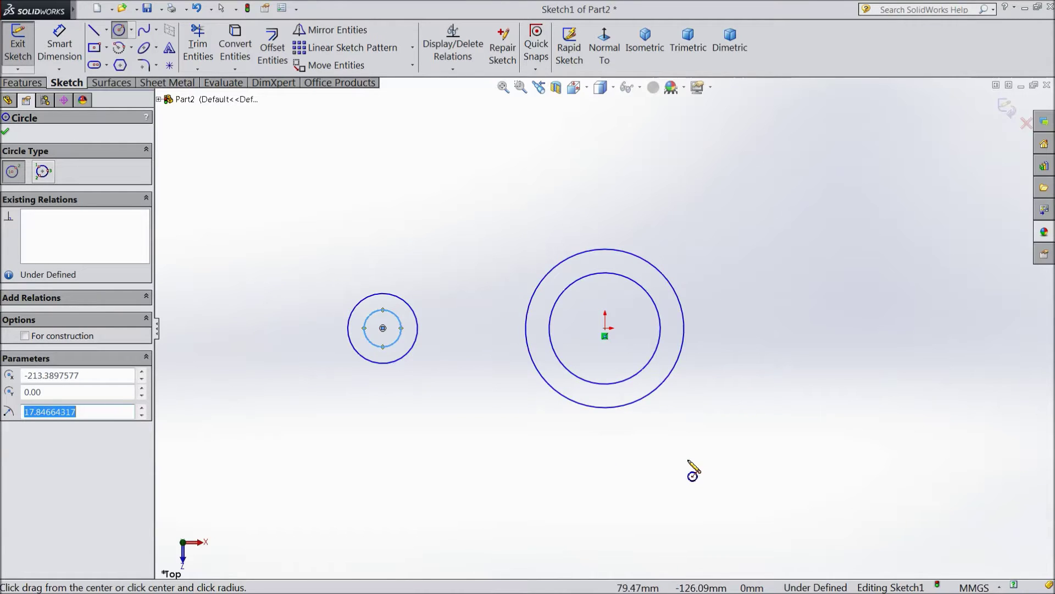
key(z)
scroll(724, 452, down, 2)
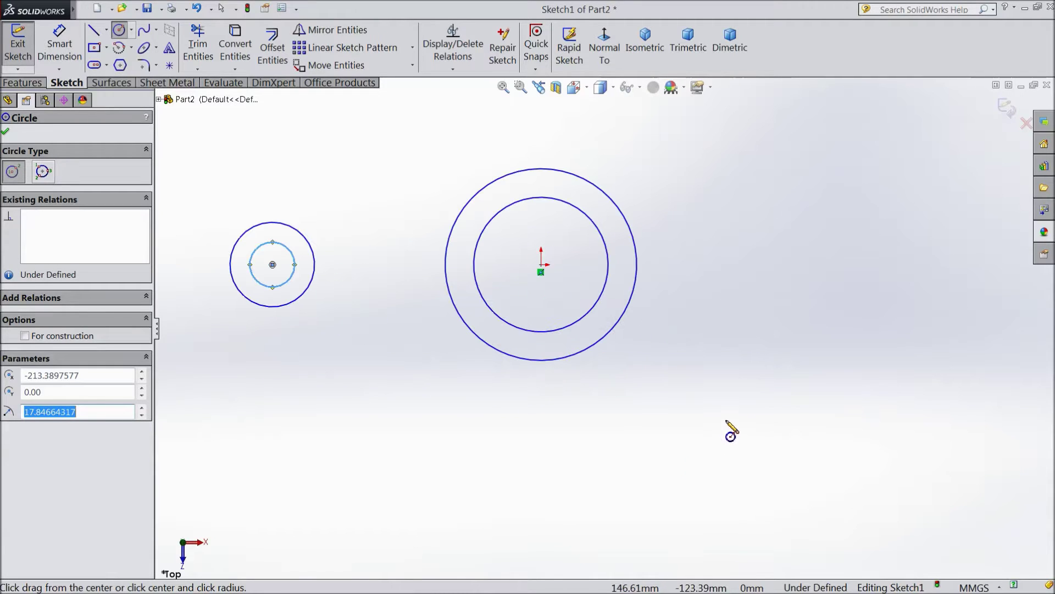
drag(726, 420, 751, 456)
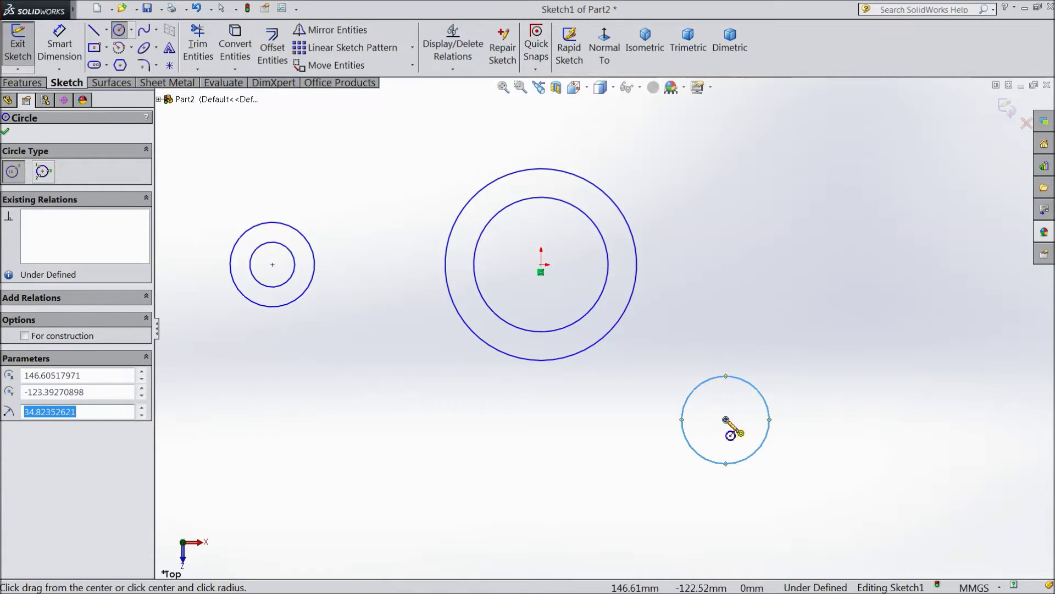
click(725, 419)
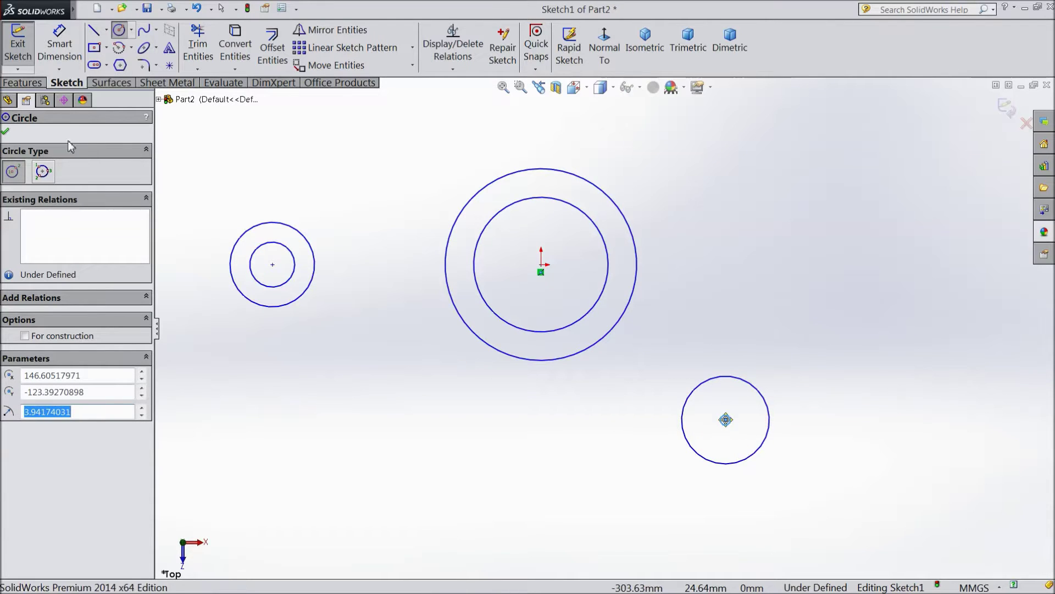
click(5, 133)
Dimension the origin circles to Ø40 and Ø30.
click(60, 44)
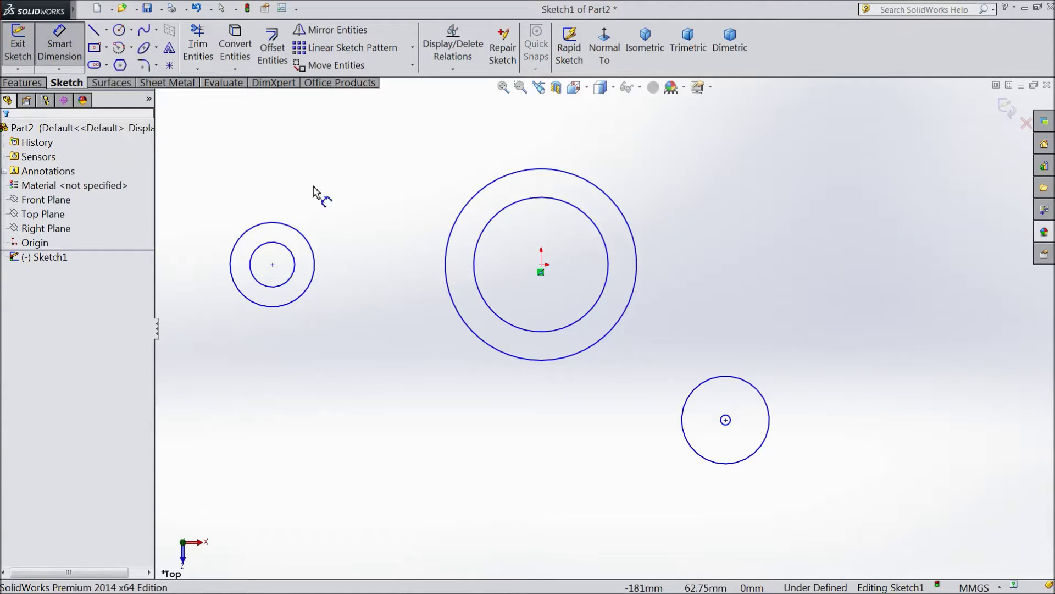
click(630, 228)
click(697, 235)
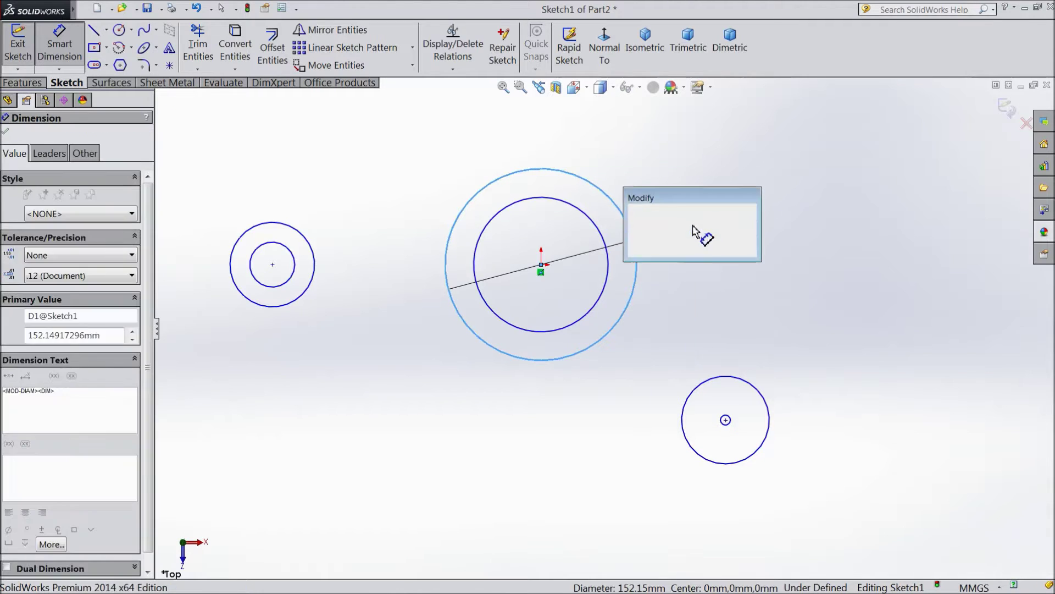
text(40)
click(634, 212)
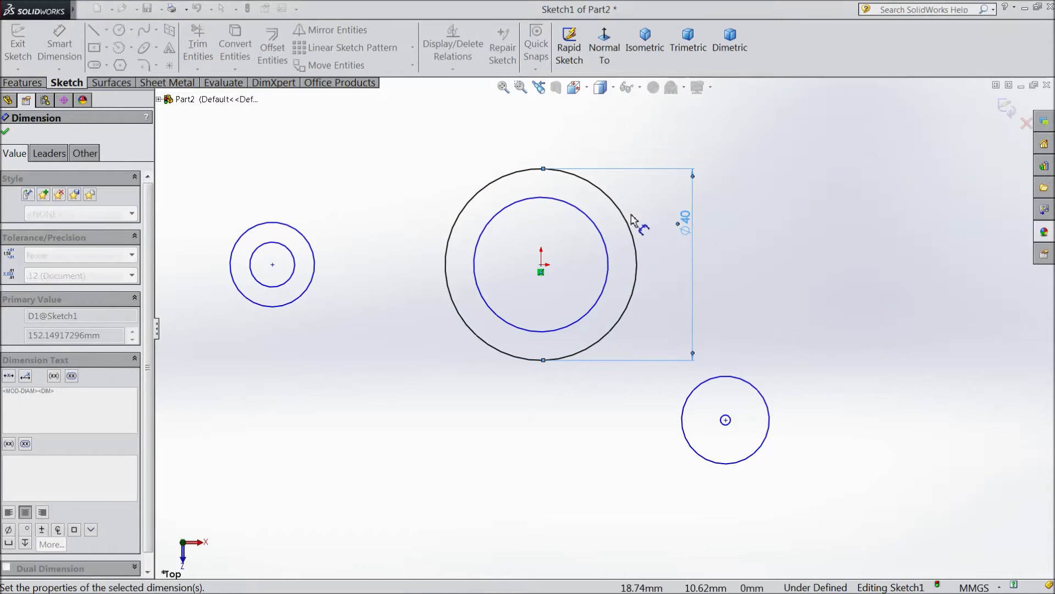
click(602, 234)
click(656, 258)
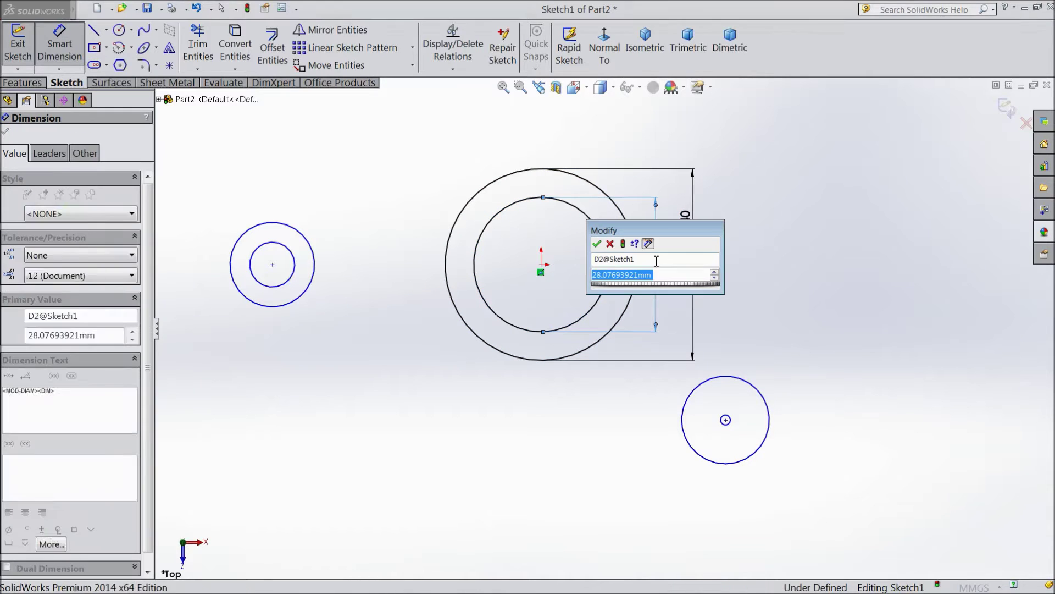
text(30)
click(597, 244)
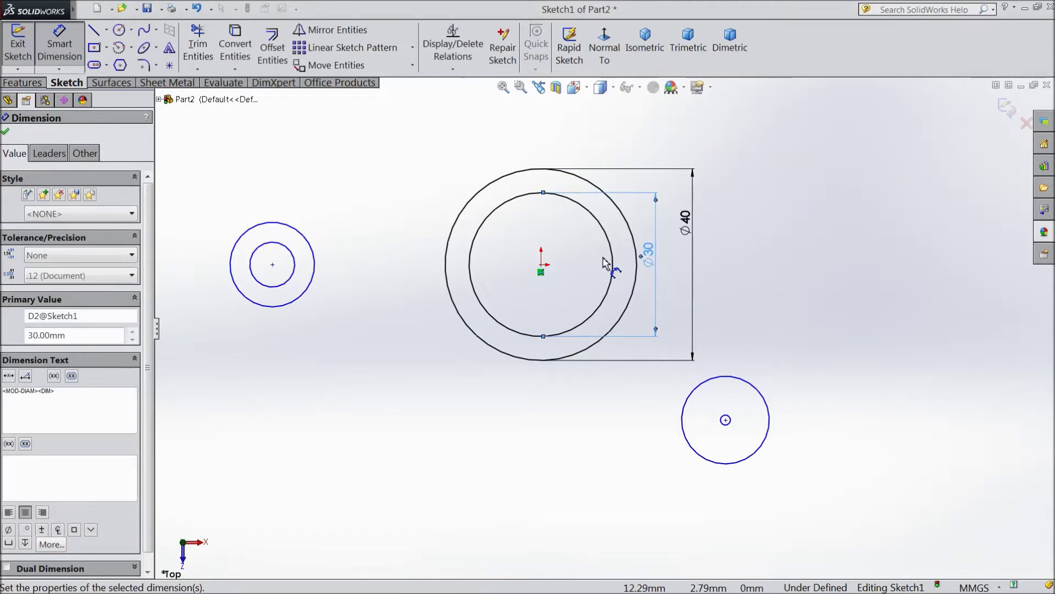
Dimension the left boss circles to Ø20 and Ø15.
click(296, 230)
click(216, 266)
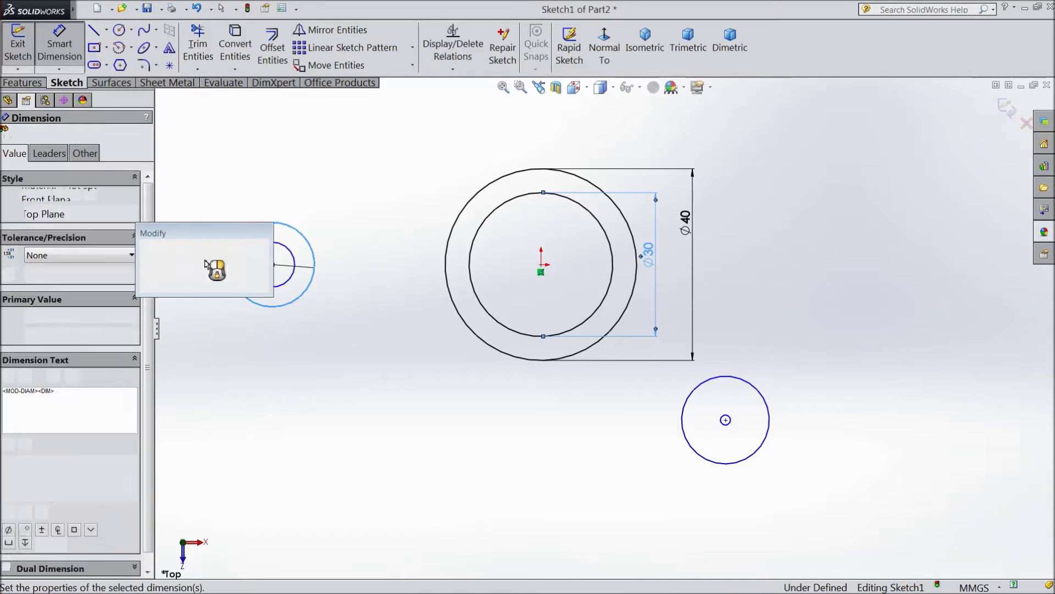
text(20)
click(152, 249)
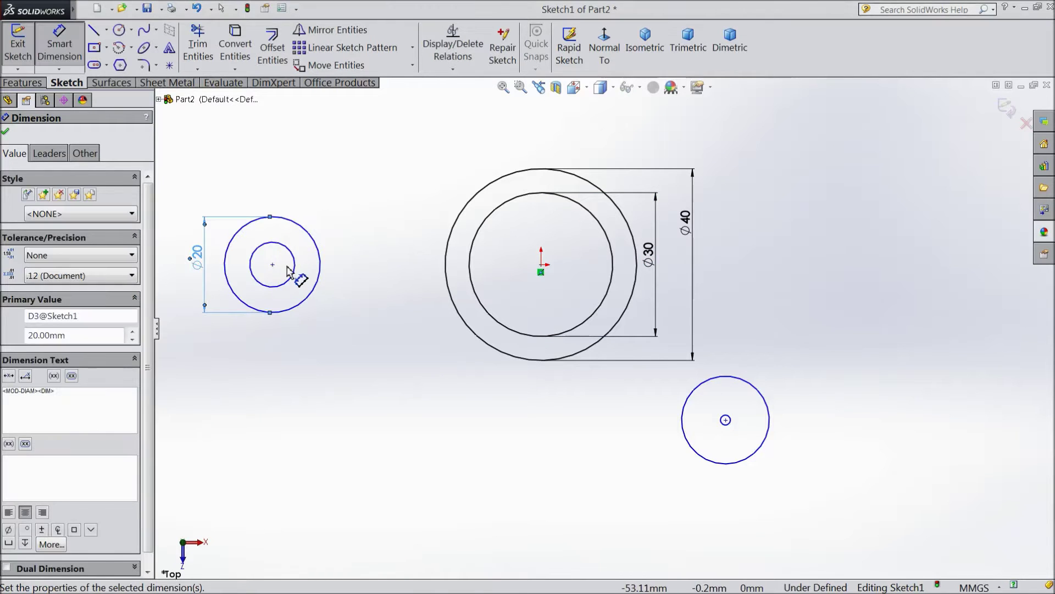
click(290, 283)
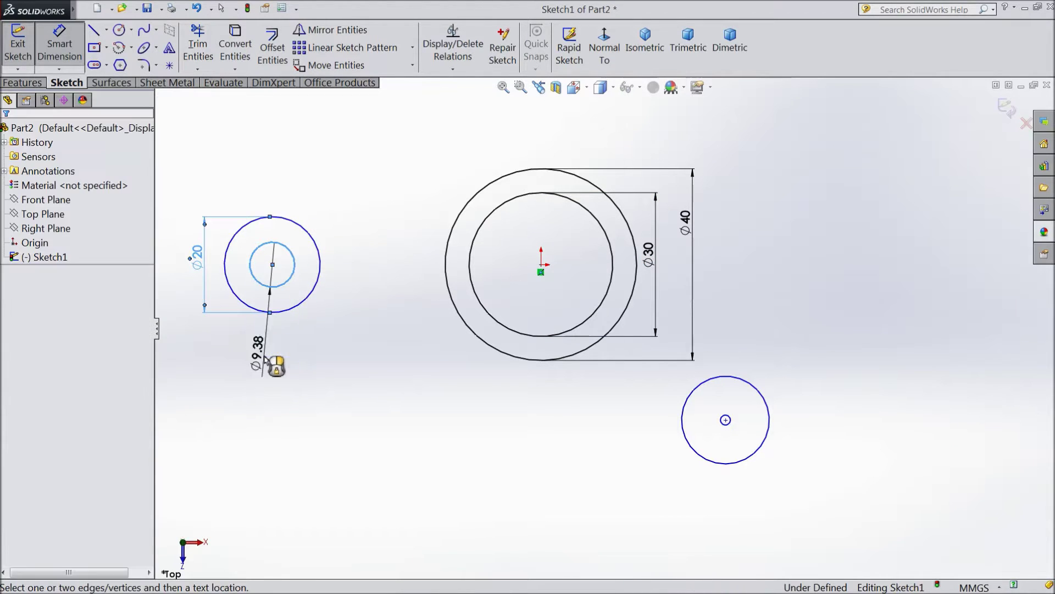
click(254, 352)
text(15)
click(205, 343)
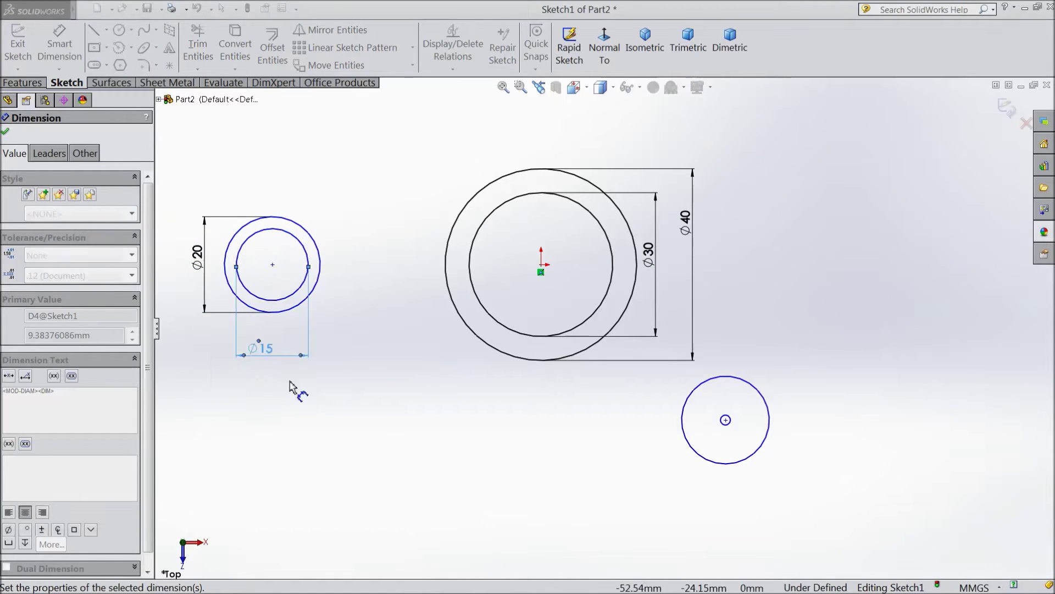
Dimension the lower-right boss circles to Ø20 and Ø15.
click(770, 423)
click(812, 429)
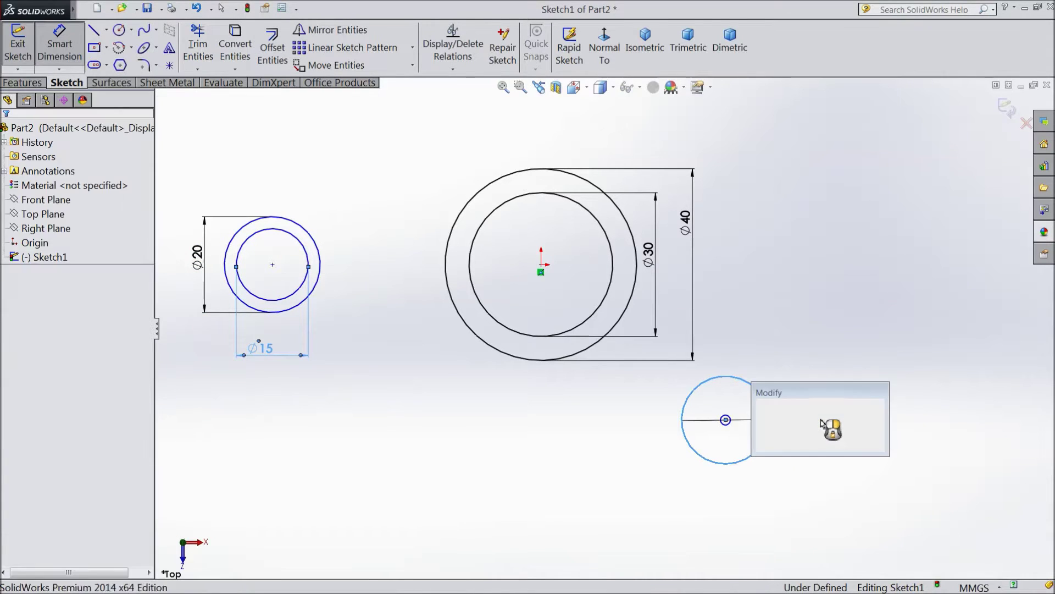
text(20)
click(762, 406)
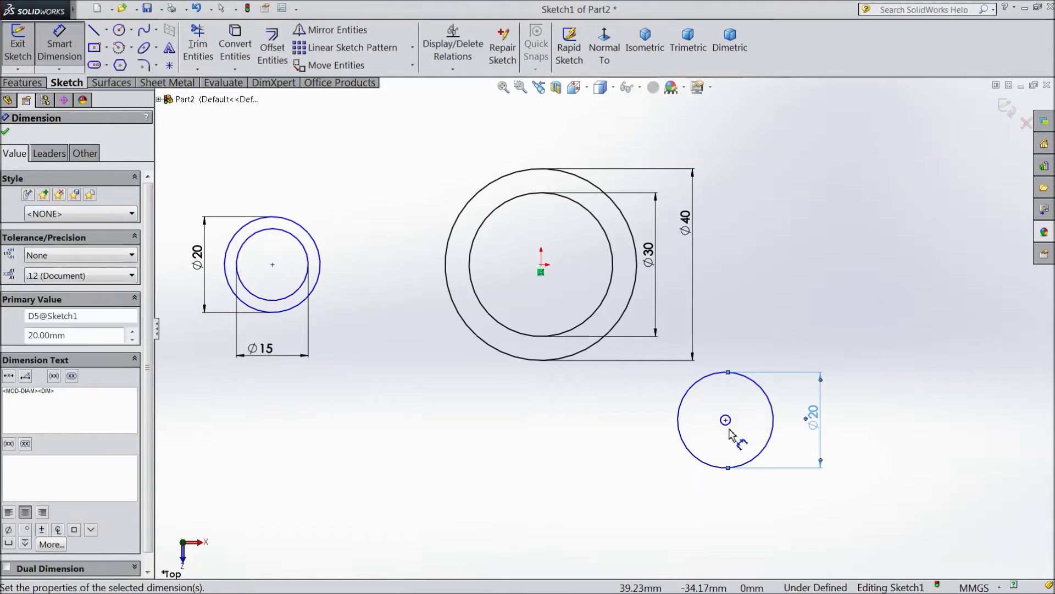
click(726, 420)
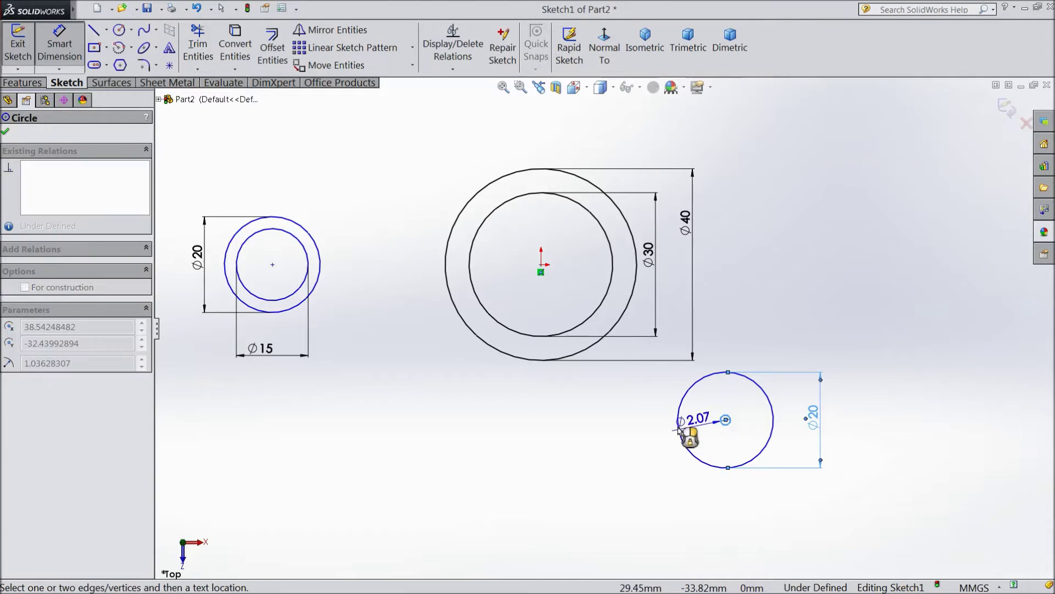
click(708, 493)
text(15)
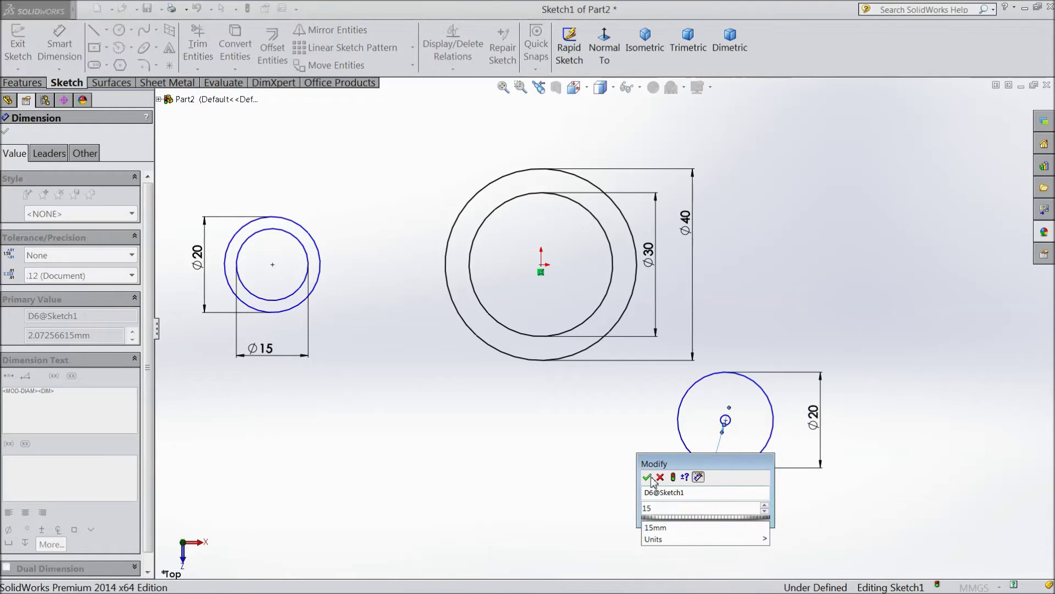
click(650, 478)
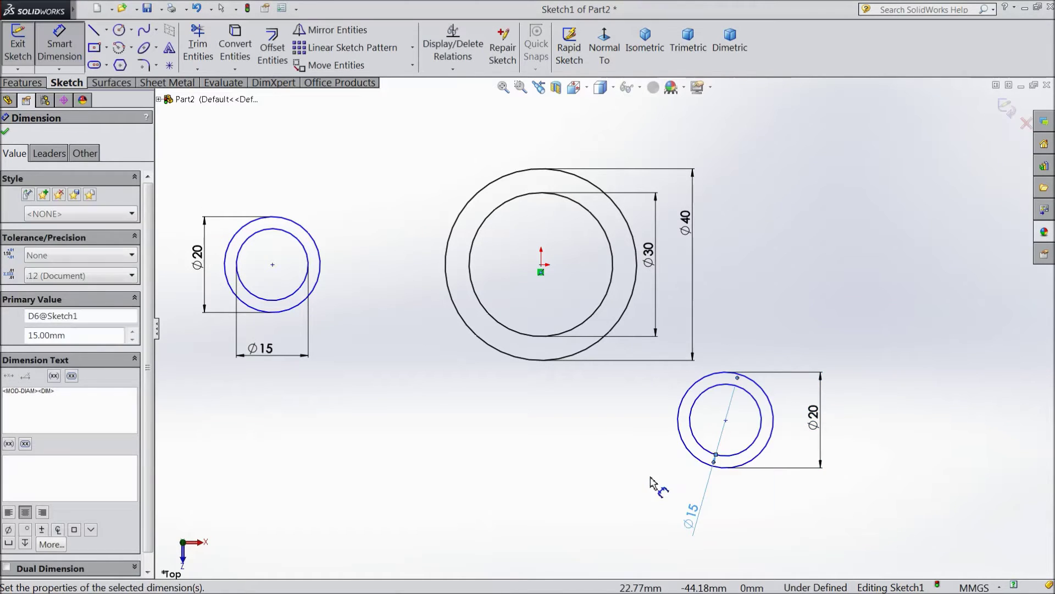
Locate the lower-right boss centre 36 mm vertically and 22 mm horizontally from the origin.
click(542, 270)
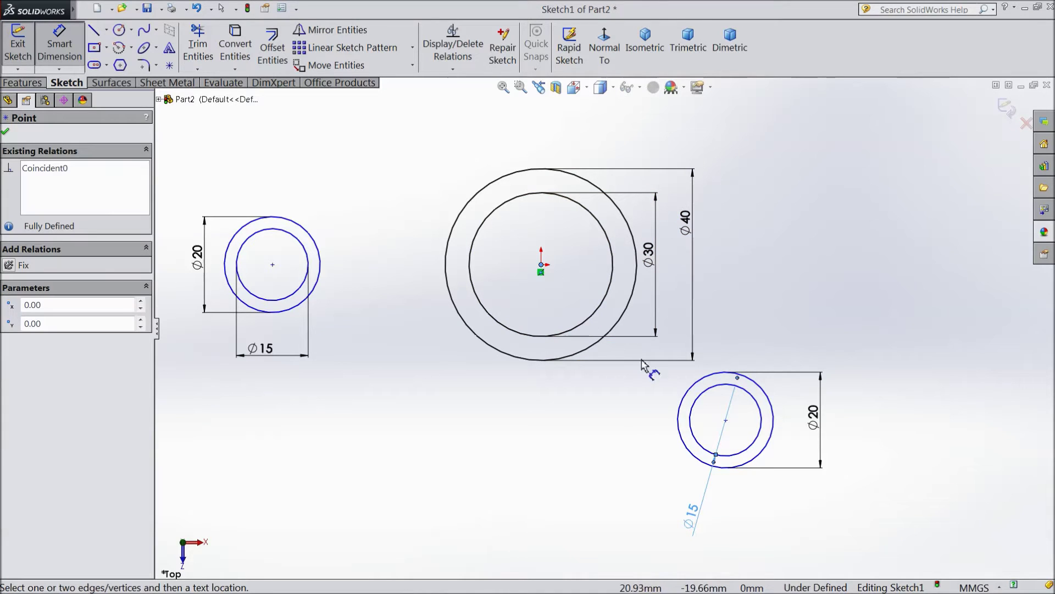
click(726, 420)
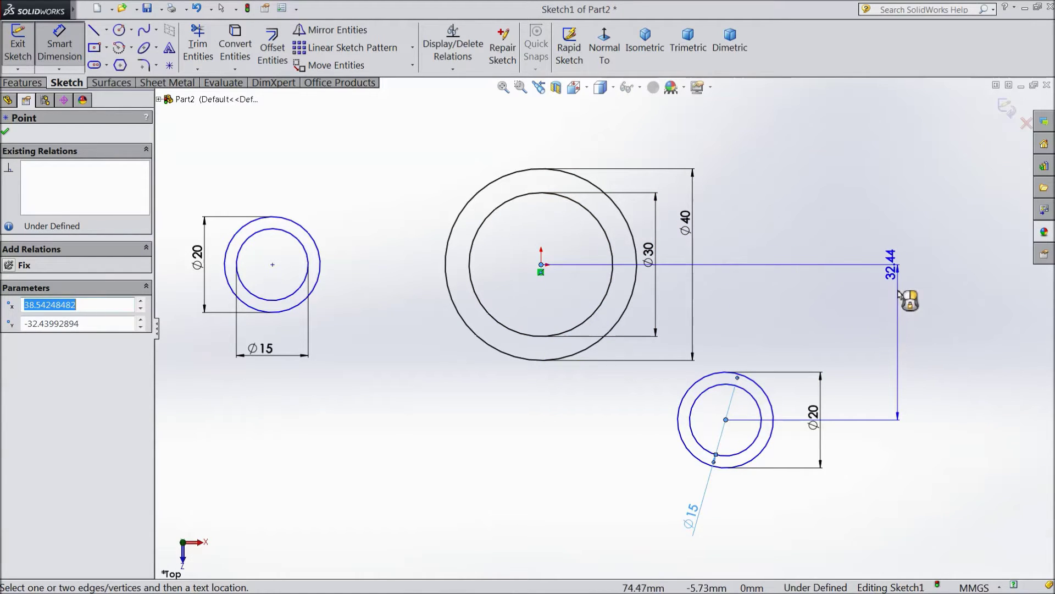
click(901, 330)
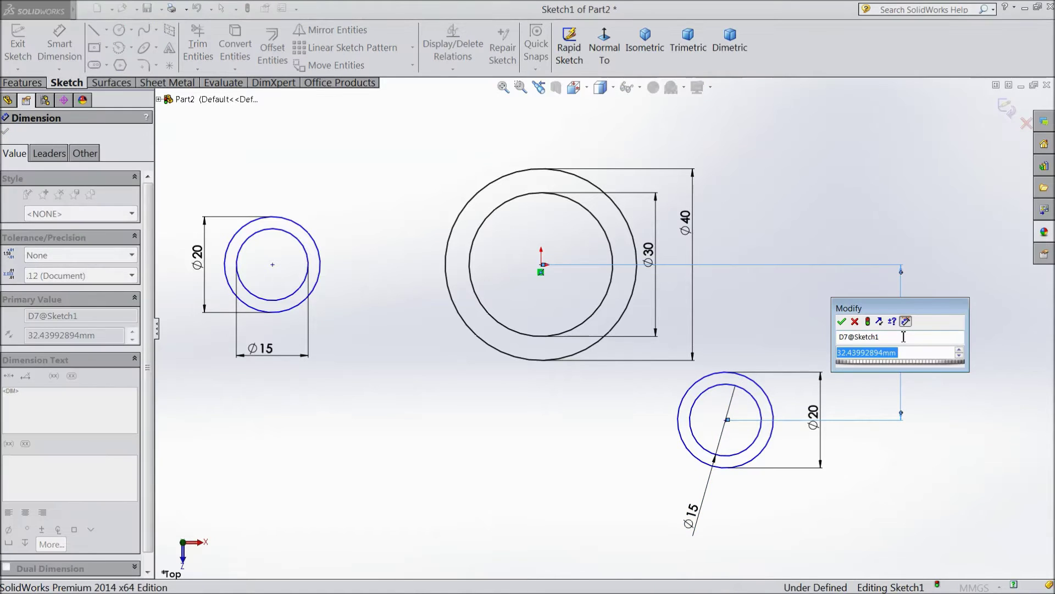
text(36)
key(Return)
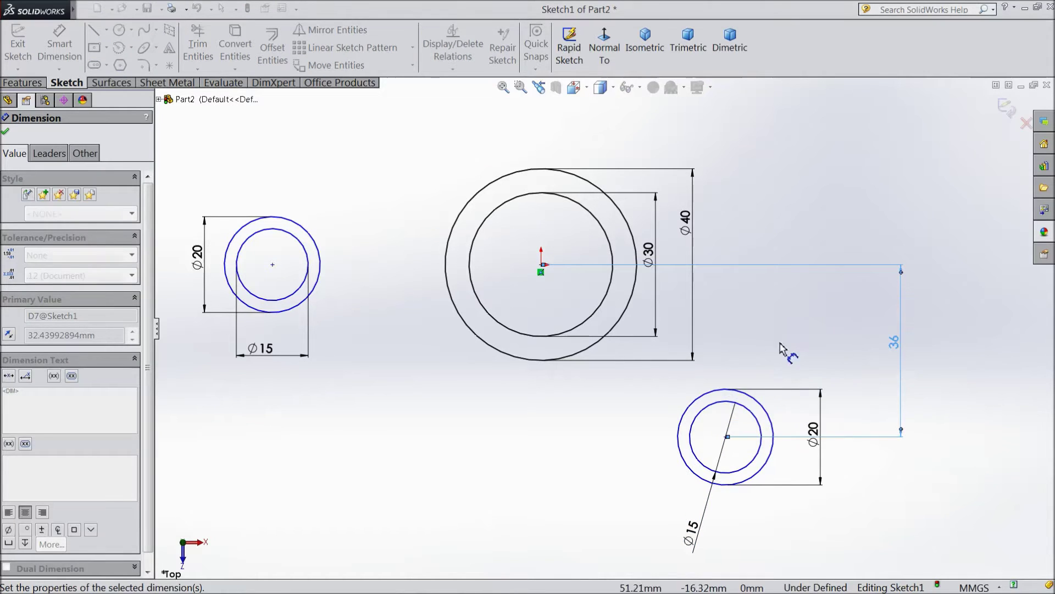
click(532, 366)
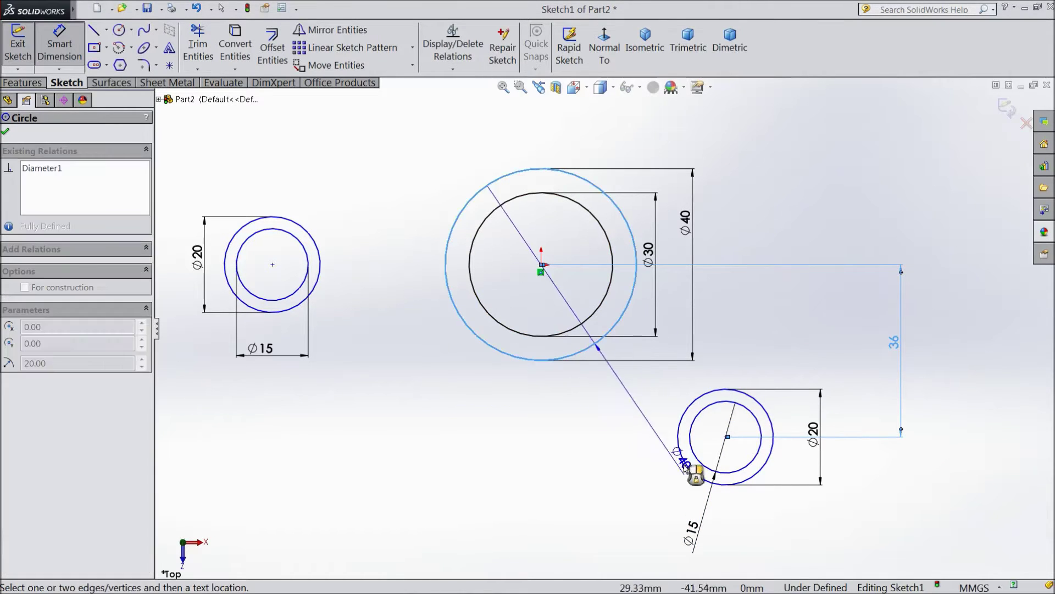
click(700, 477)
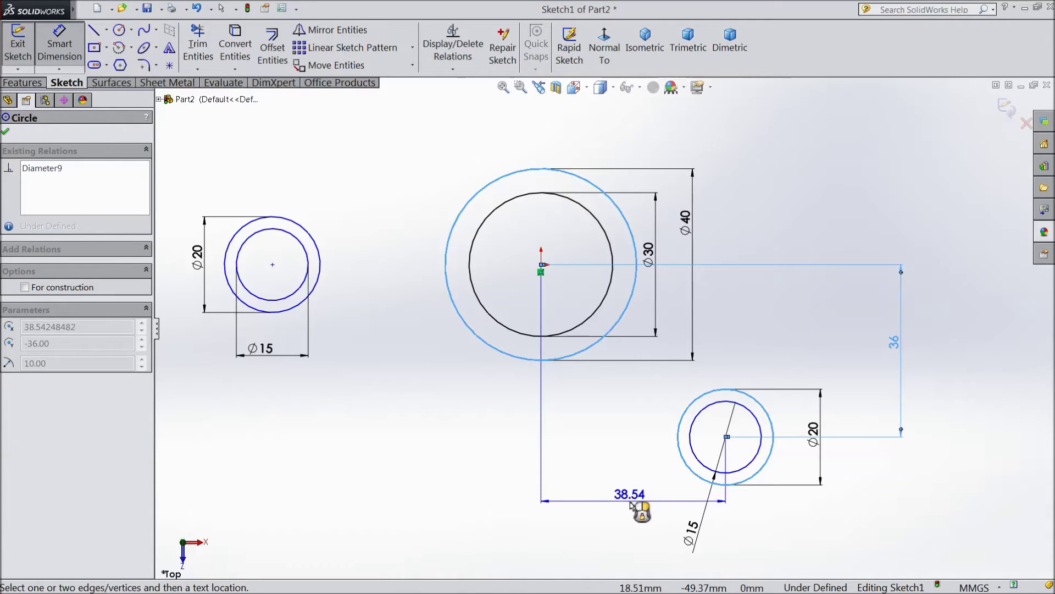
click(634, 502)
text(22)
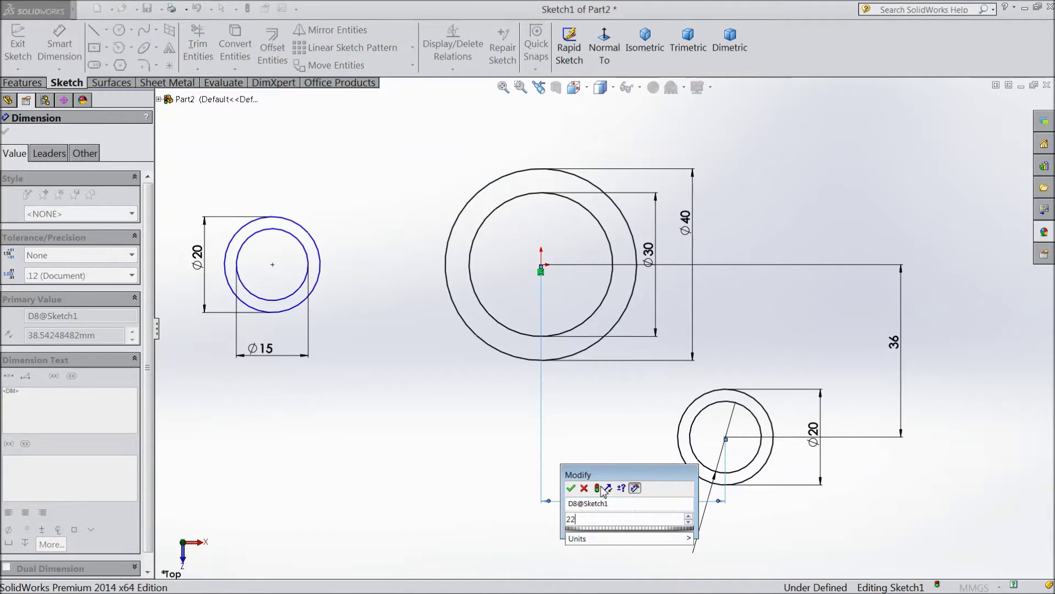
click(571, 487)
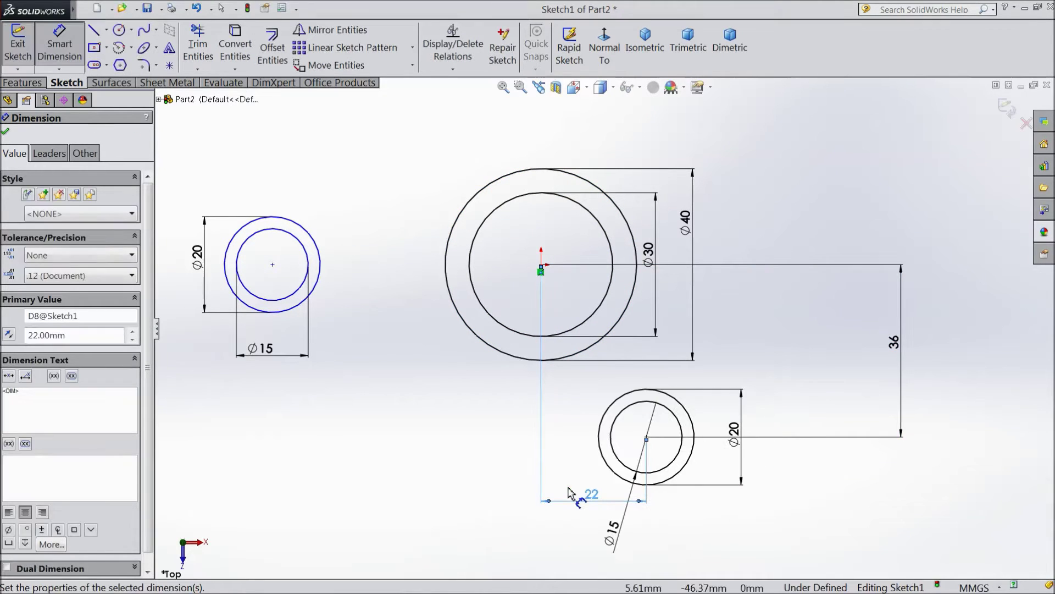
Place the left boss centre 70 mm horizontally from the origin.
click(273, 265)
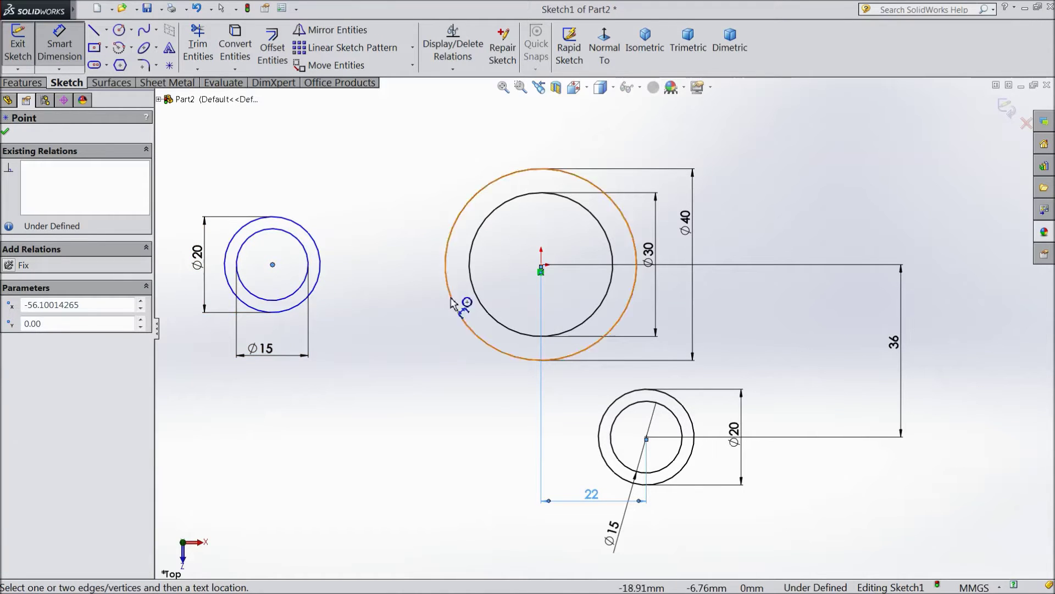
click(542, 266)
click(407, 498)
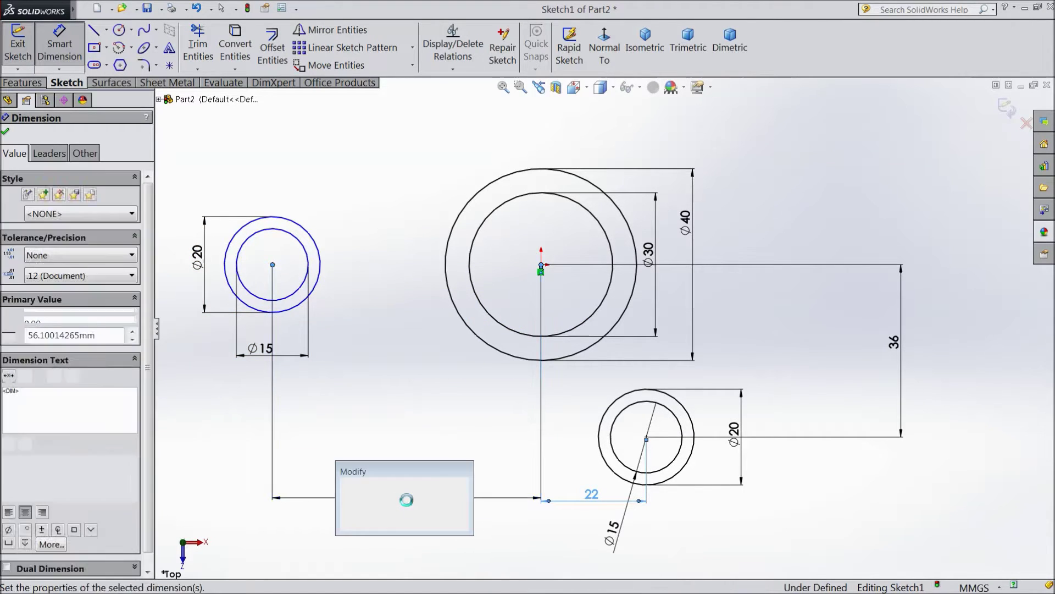
text(70)
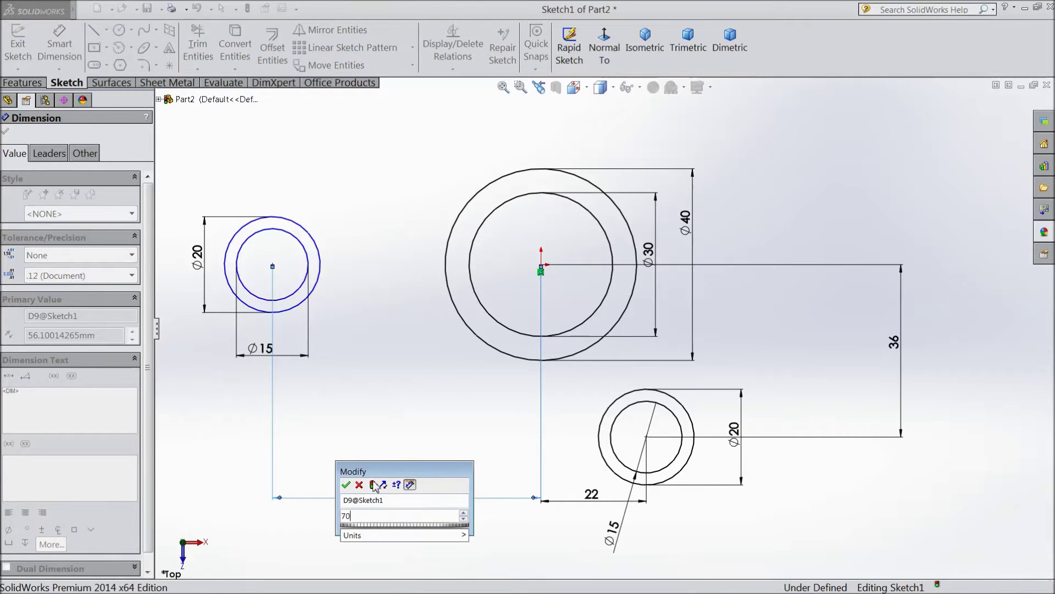
click(345, 485)
key(f)
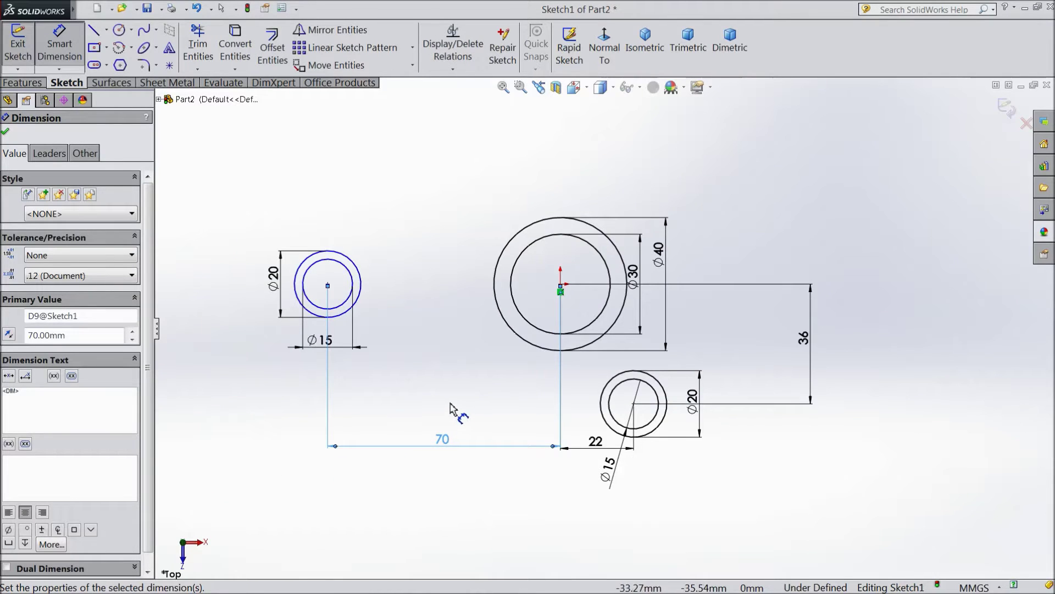
scroll(454, 411, down, 1)
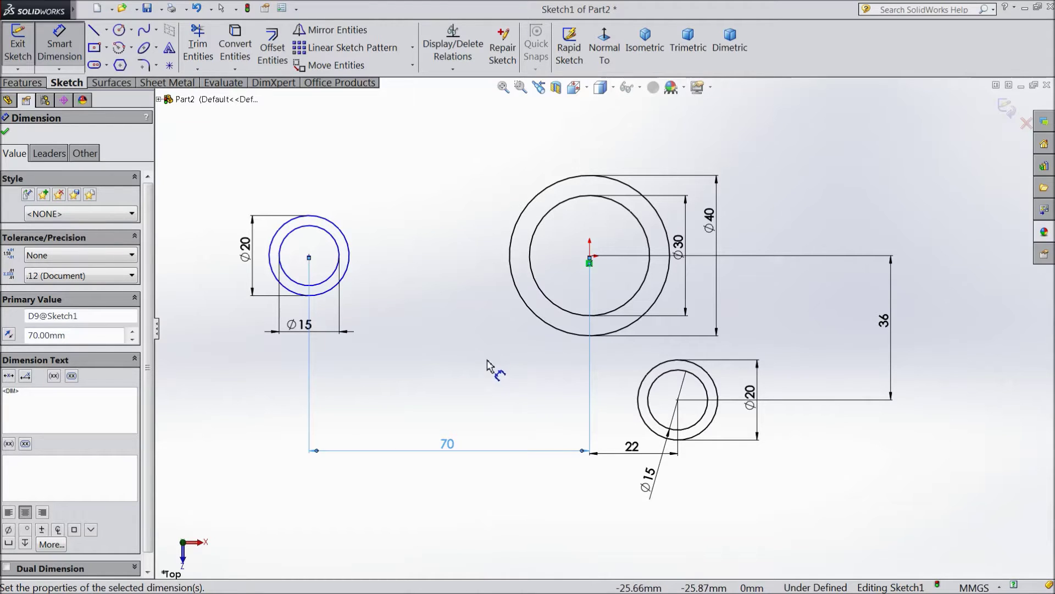
click(7, 134)
Draw three-point arcs joining the left boss to the Ø40 boss, and the Ø40 boss to the lower boss.
click(131, 48)
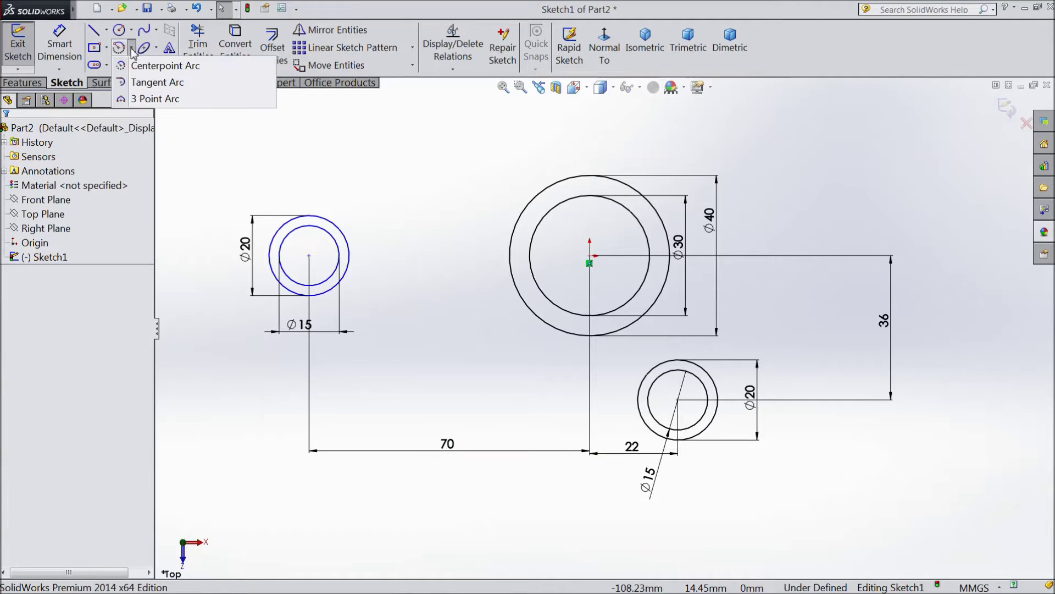
click(163, 103)
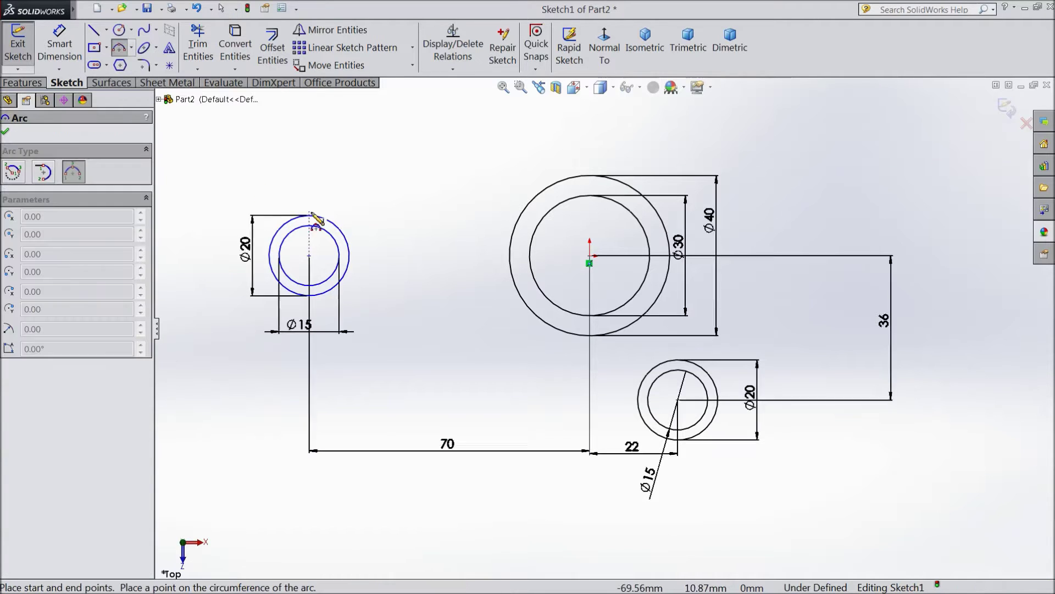
click(317, 216)
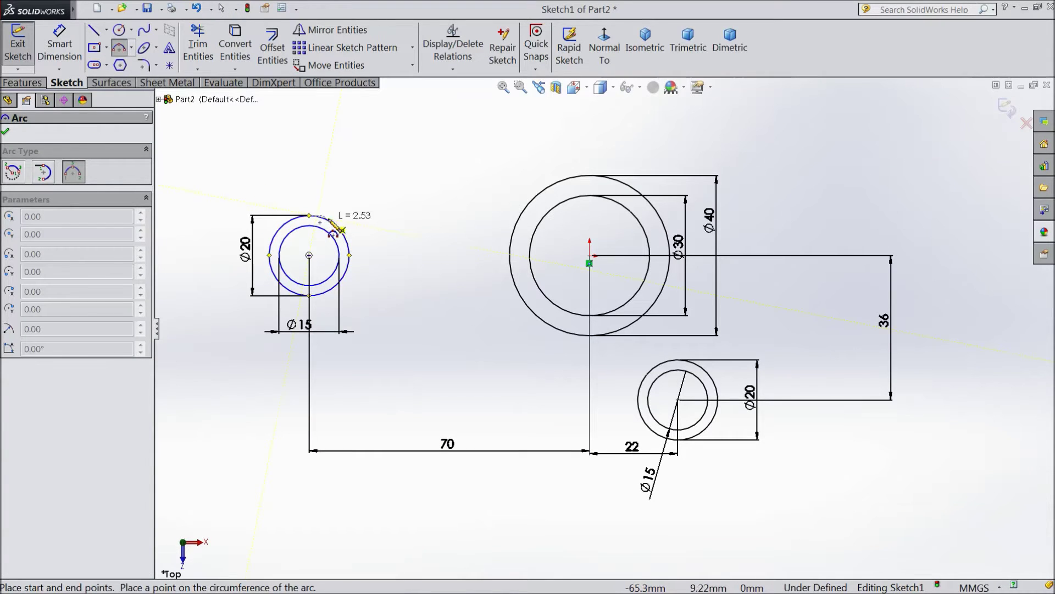
click(553, 186)
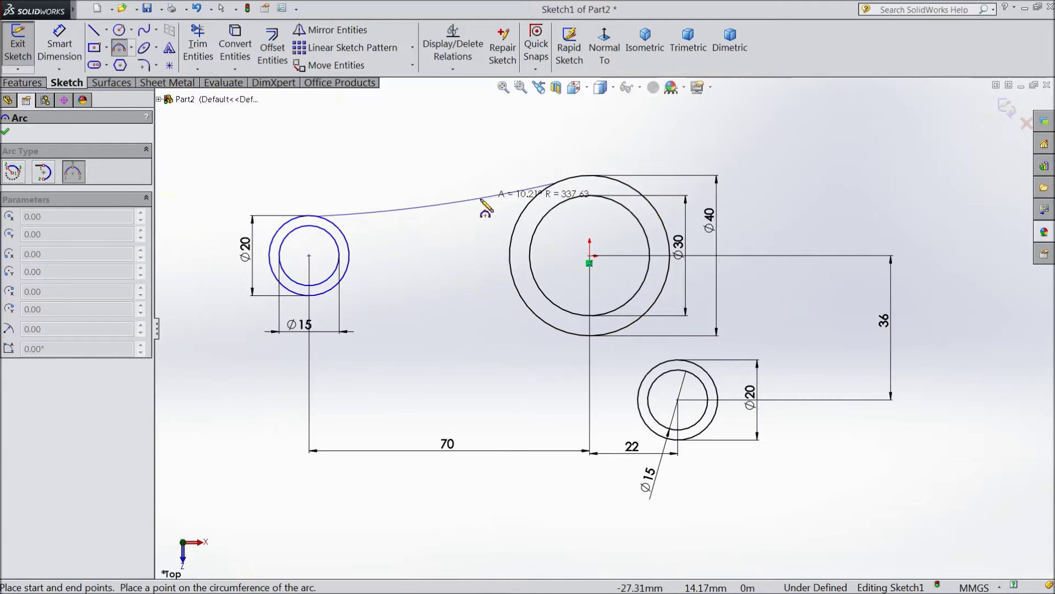
click(455, 223)
click(454, 223)
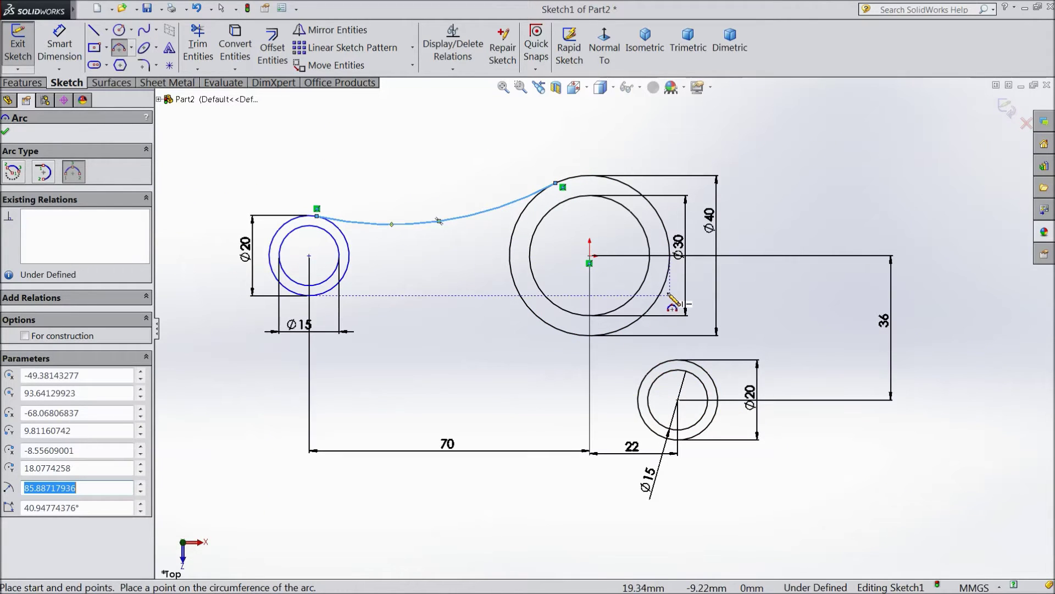
click(670, 264)
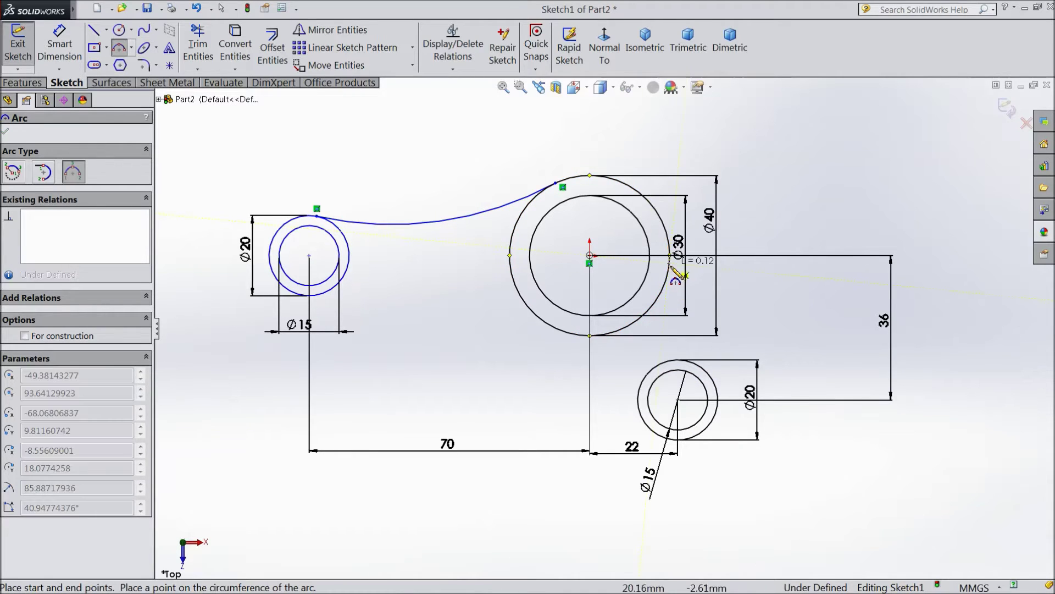
click(708, 378)
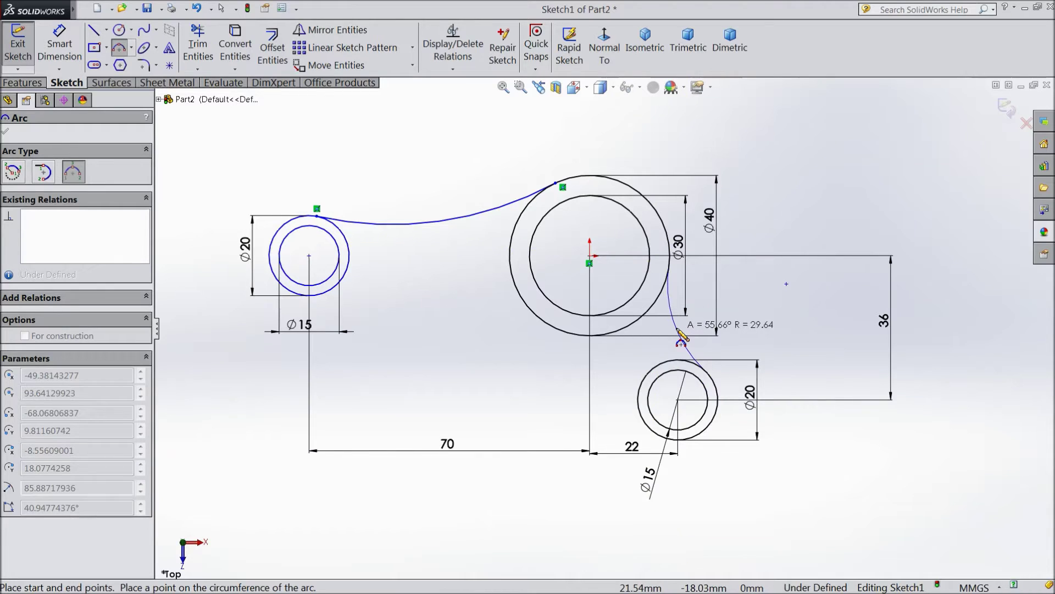
click(679, 331)
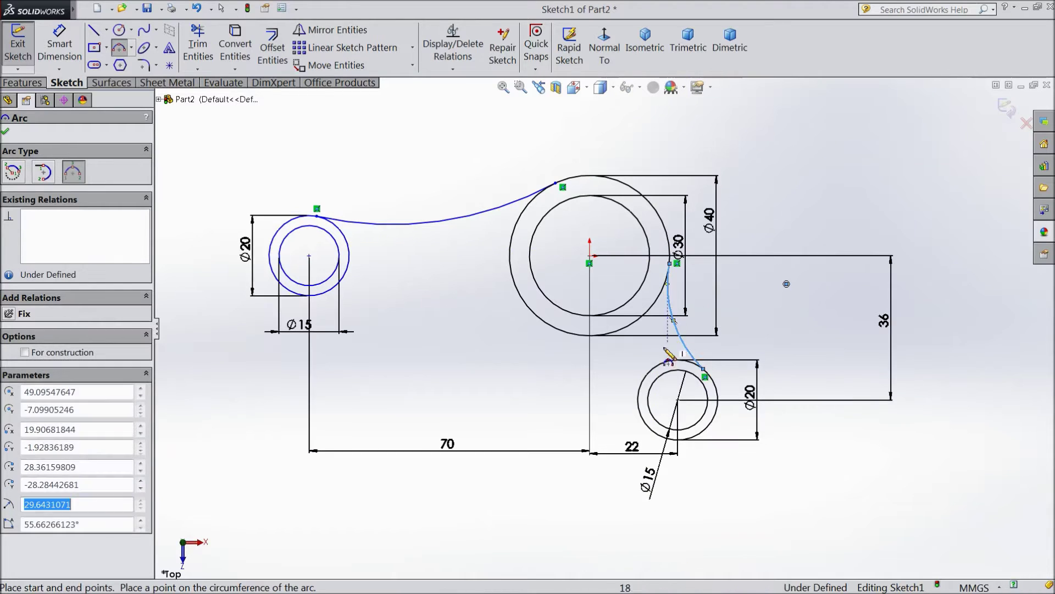
Draw a lower arc from the lower boss to the left boss and drag it beneath the bosses.
click(640, 410)
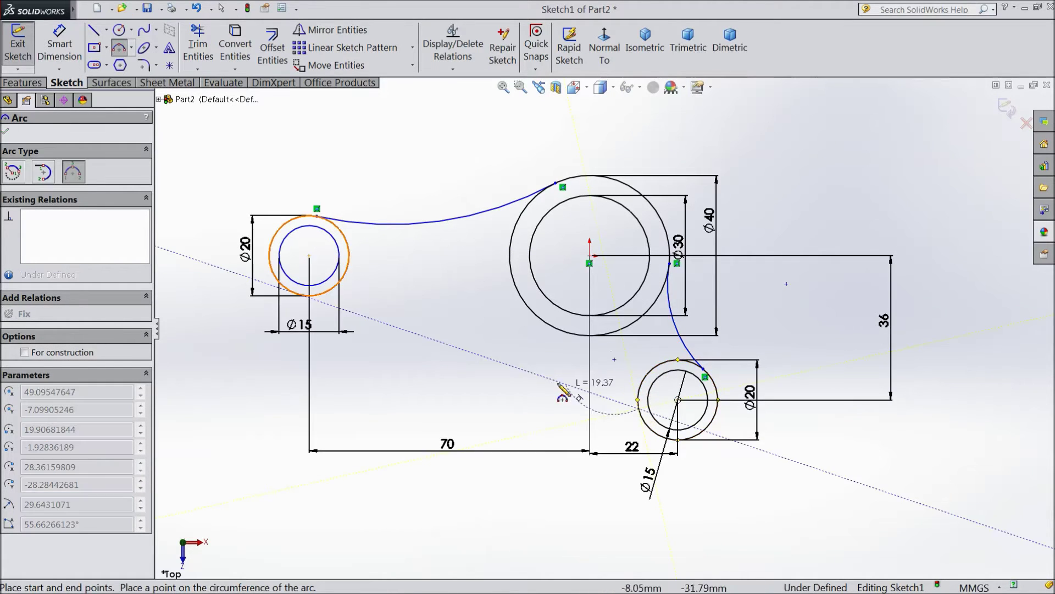
click(327, 294)
click(352, 335)
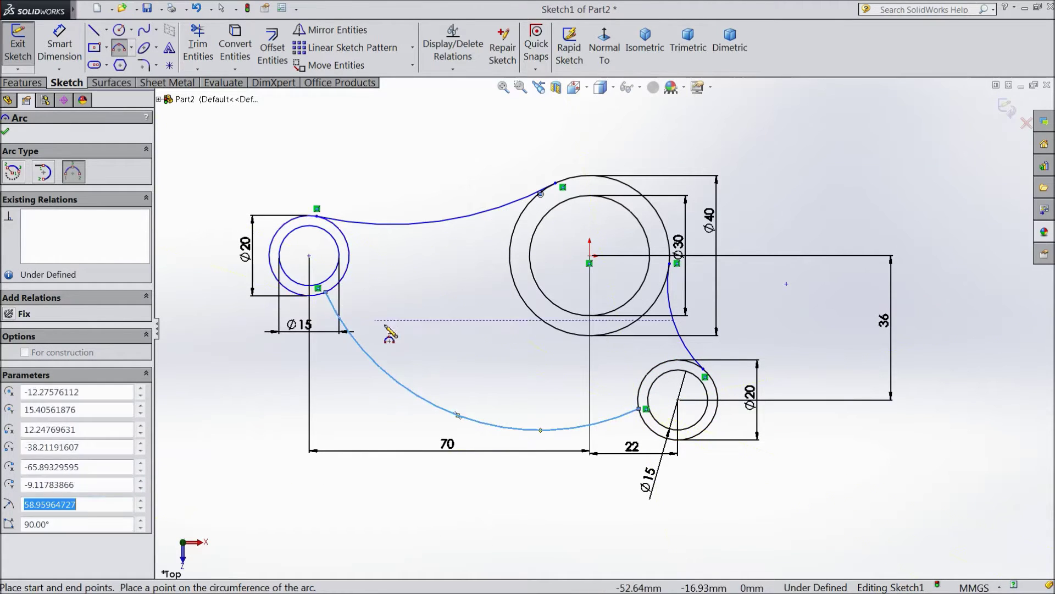
click(418, 395)
key(Escape)
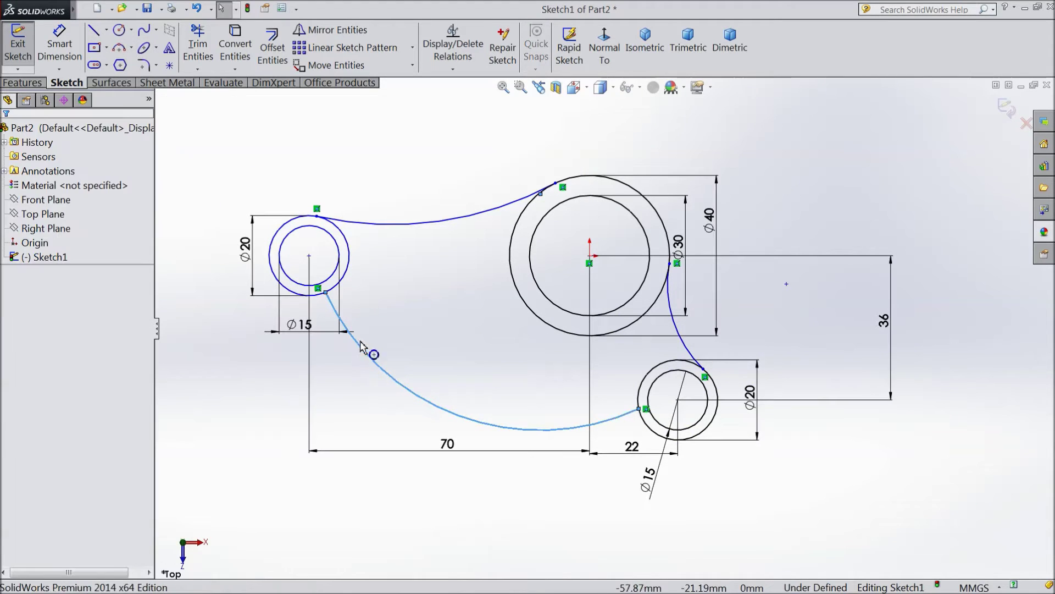
click(429, 403)
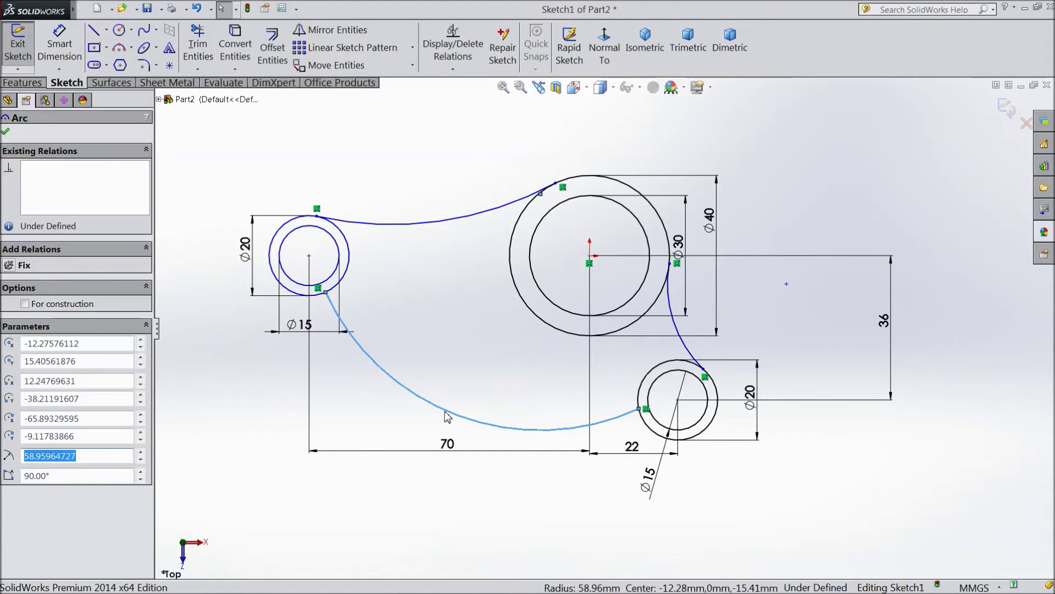
drag(448, 417, 472, 302)
click(5, 133)
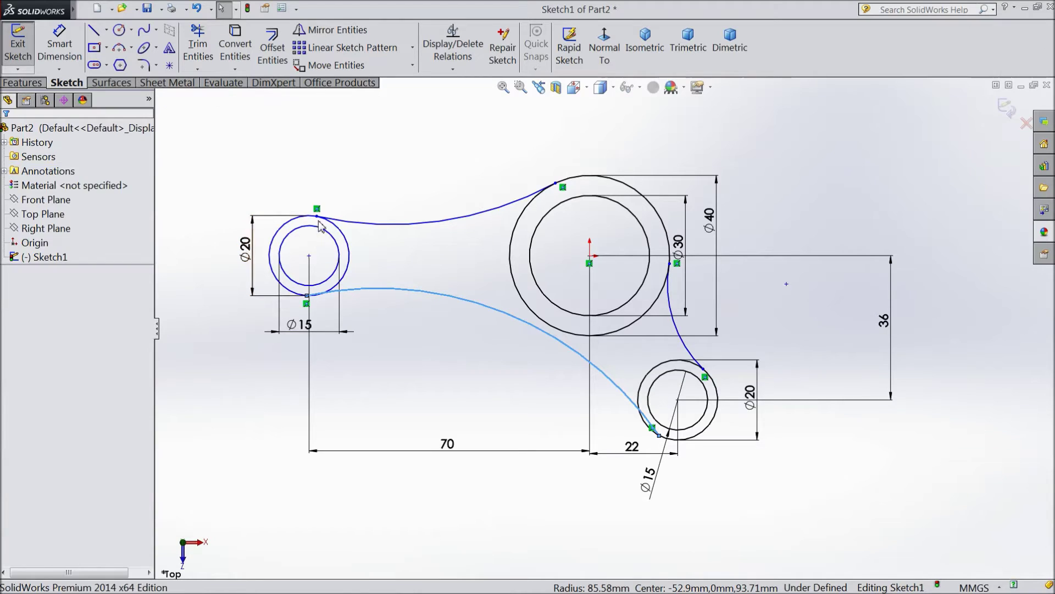
Make the upper arc tangent to the left boss and the Ø40 boss.
scroll(364, 217, down, 2)
key(Escape)
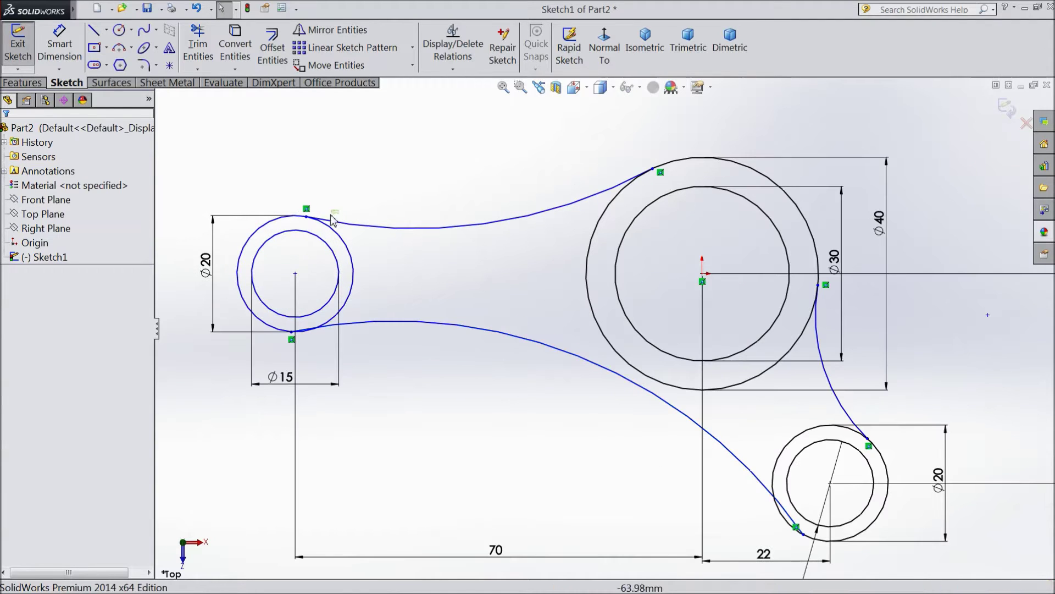
click(311, 224)
ctrl+click(316, 222)
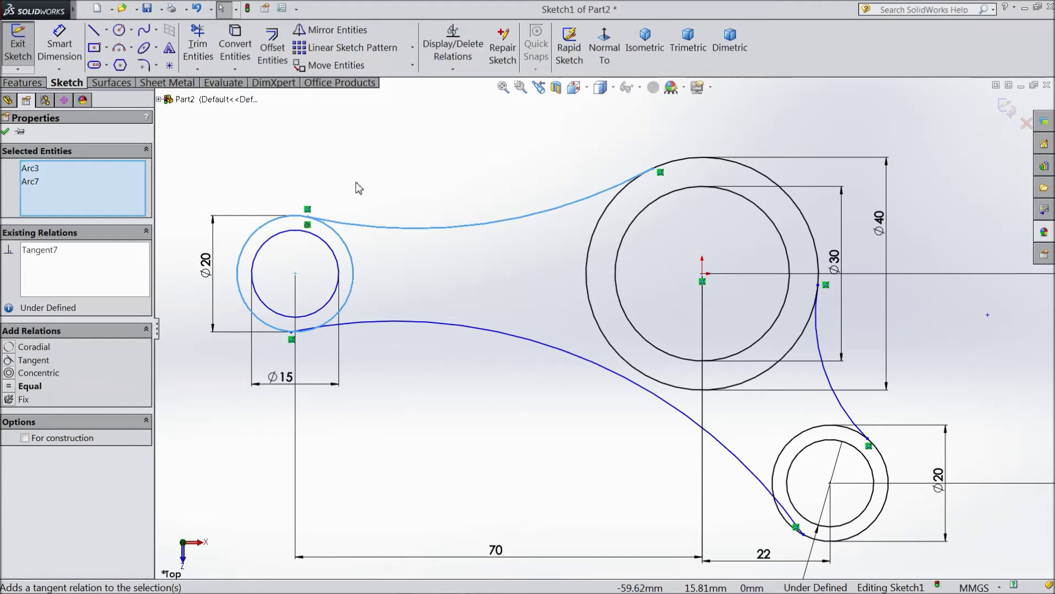
key(Escape)
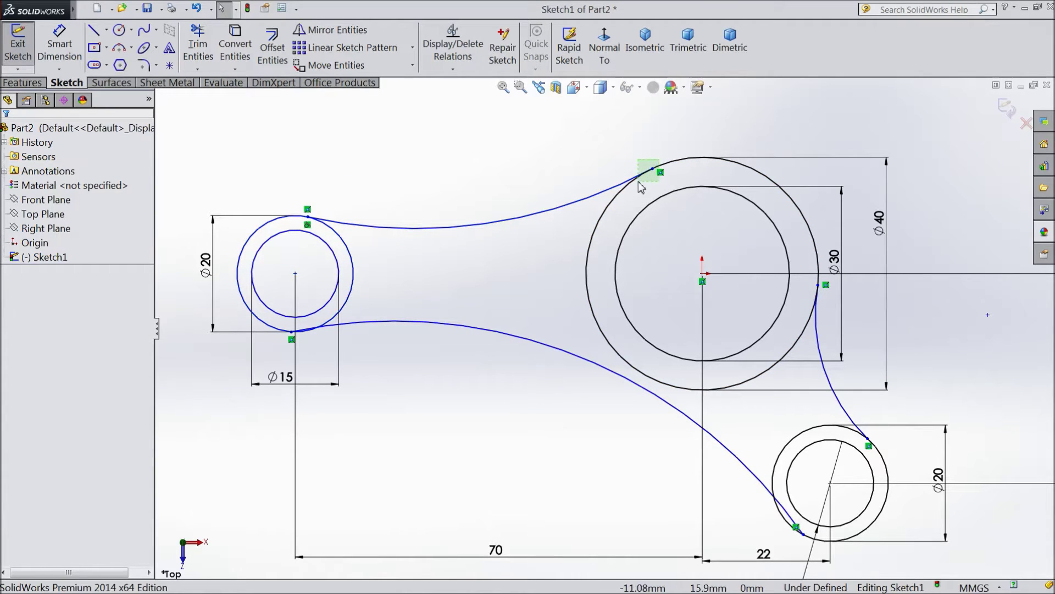
click(636, 188)
ctrl+click(636, 189)
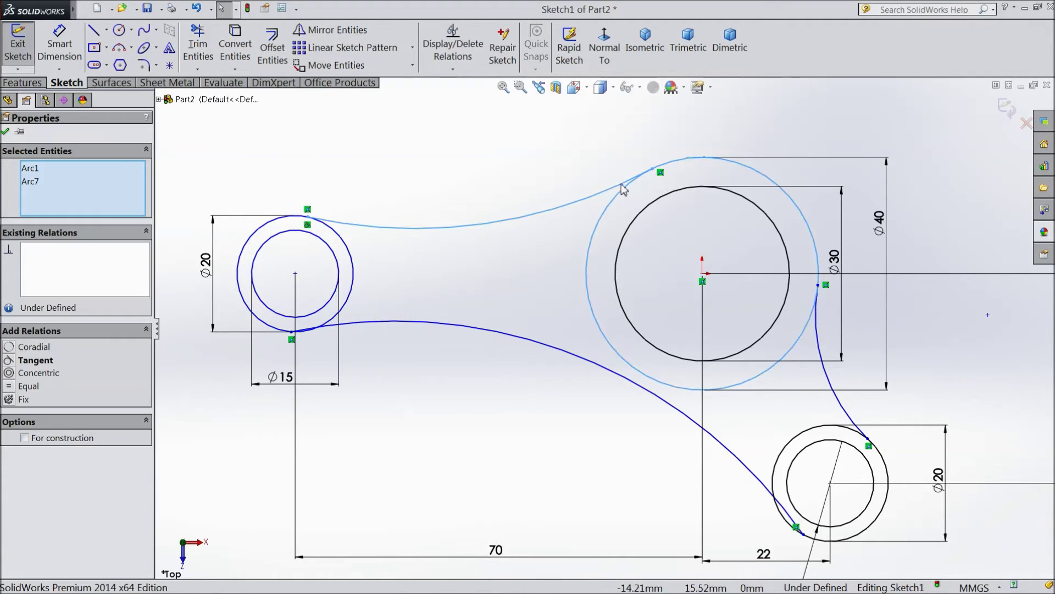
click(671, 146)
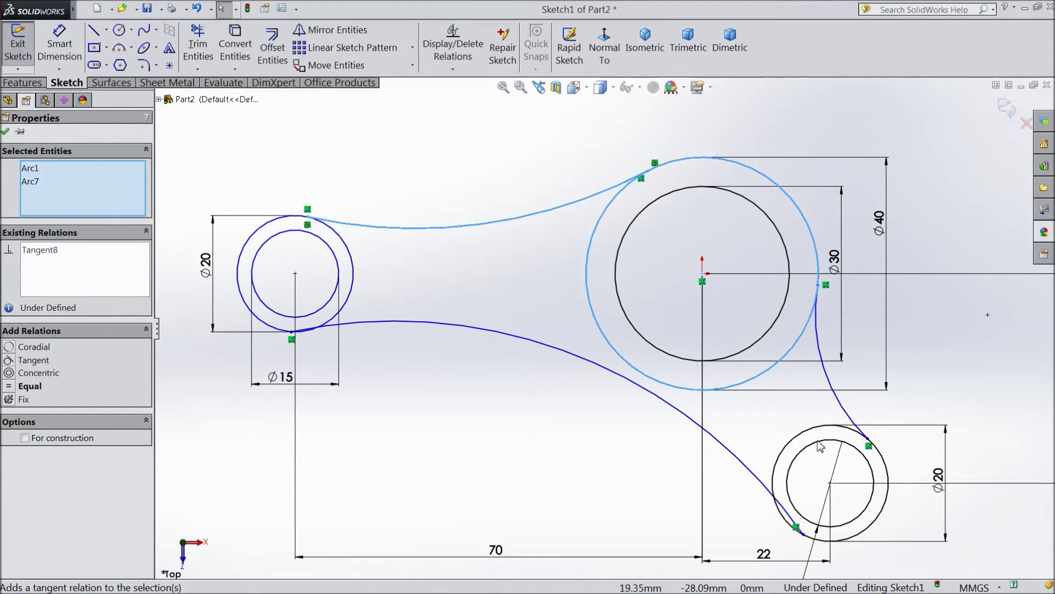
Make the right arc and the lower arc tangent to the lower boss circle.
scroll(820, 446, up, 1)
scroll(819, 445, down, 3)
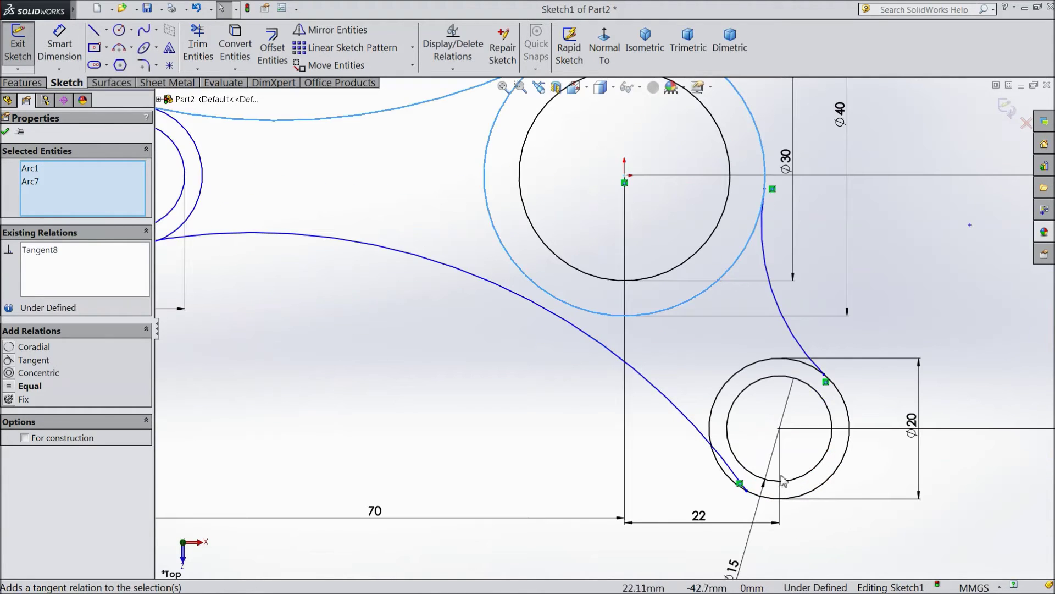
click(841, 371)
click(816, 385)
ctrl+click(816, 385)
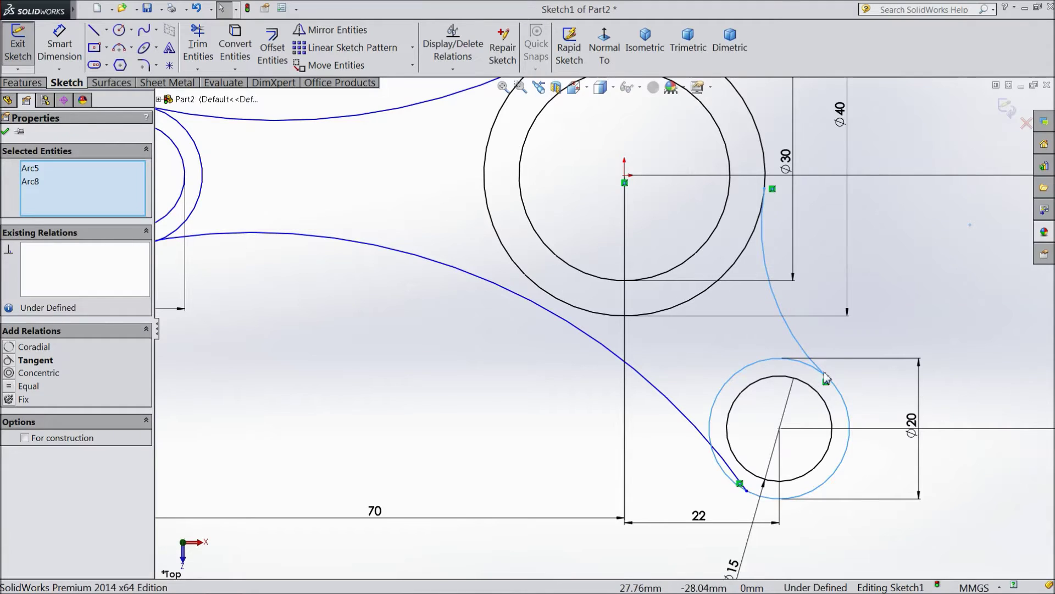
click(857, 341)
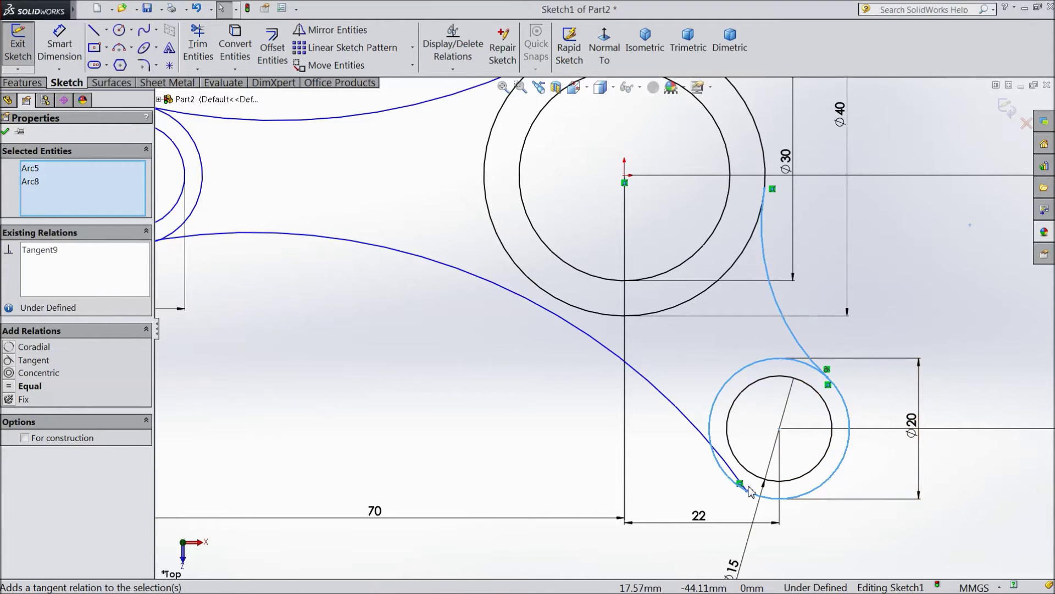
key(Escape)
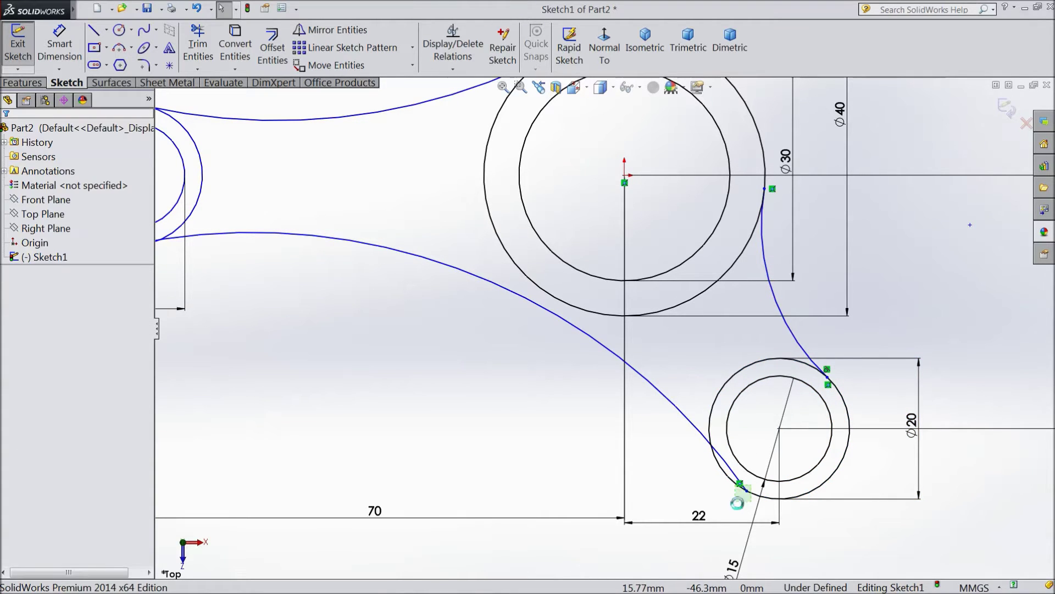
click(739, 492)
ctrl+click(739, 492)
click(780, 459)
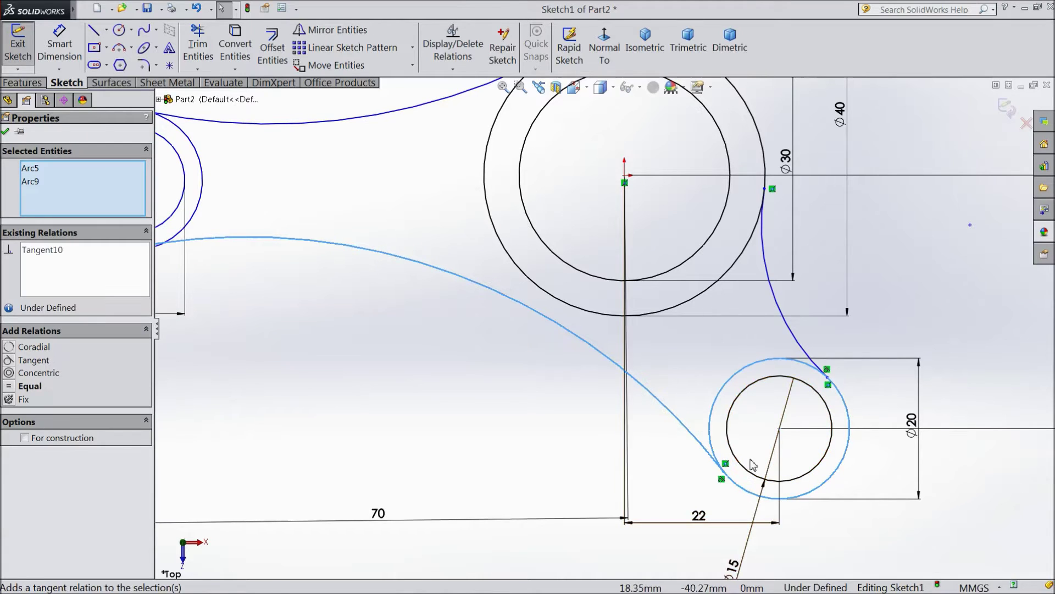
Make the lower connecting curve tangent to the left boss's outer circle.
scroll(577, 358, up, 2)
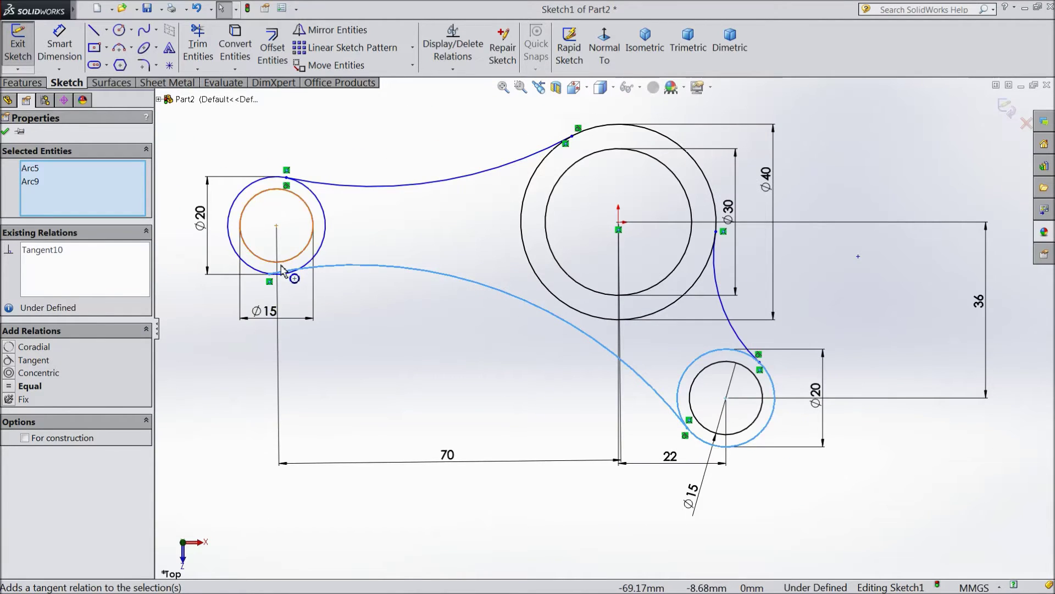
scroll(281, 268, up, 3)
key(Escape)
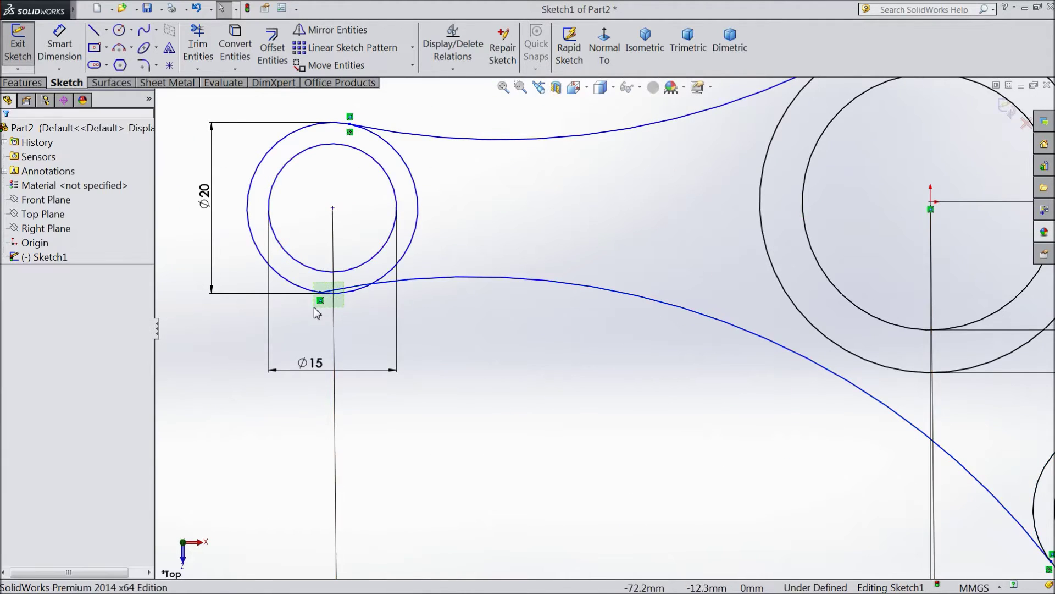
click(312, 311)
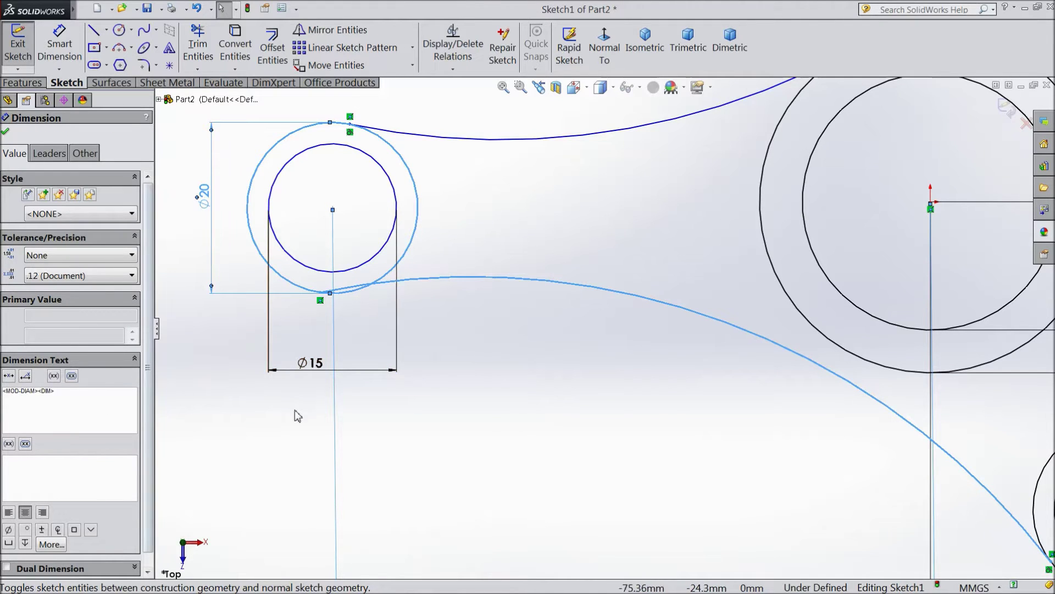
click(396, 384)
key(Escape)
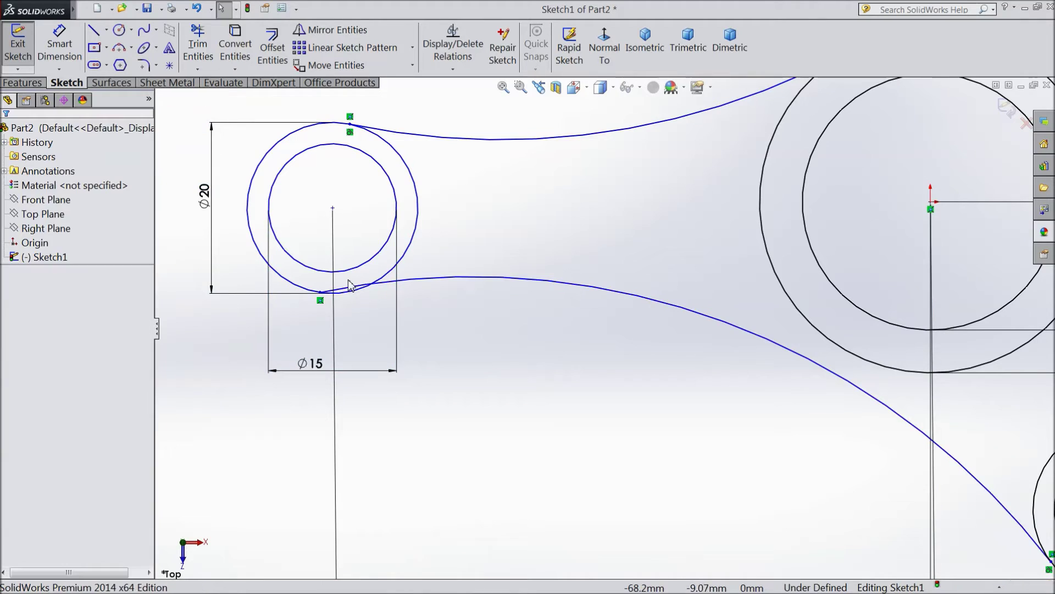
drag(348, 279, 313, 309)
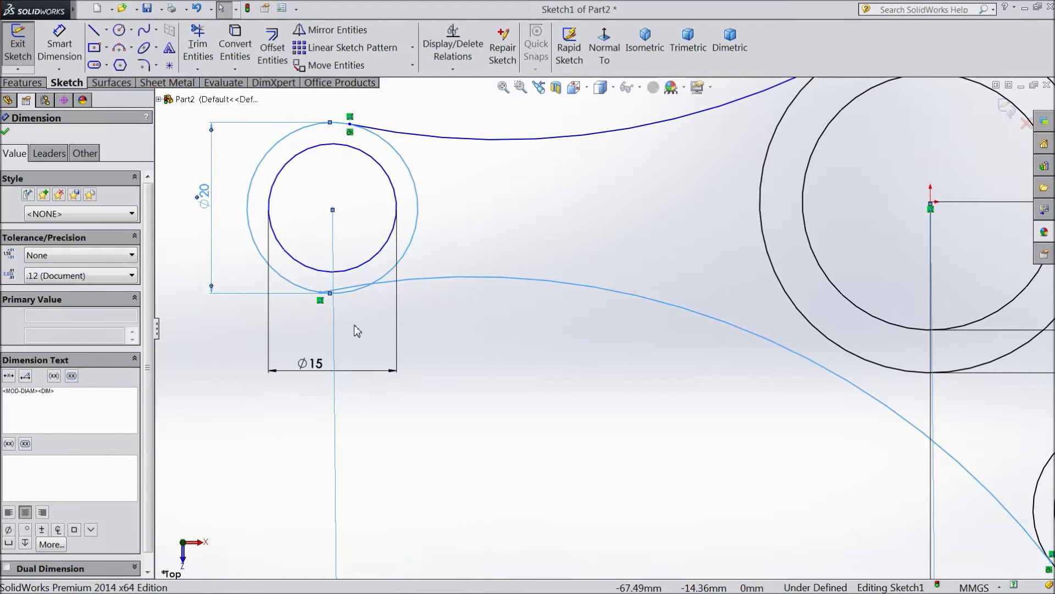
key(Escape)
click(383, 291)
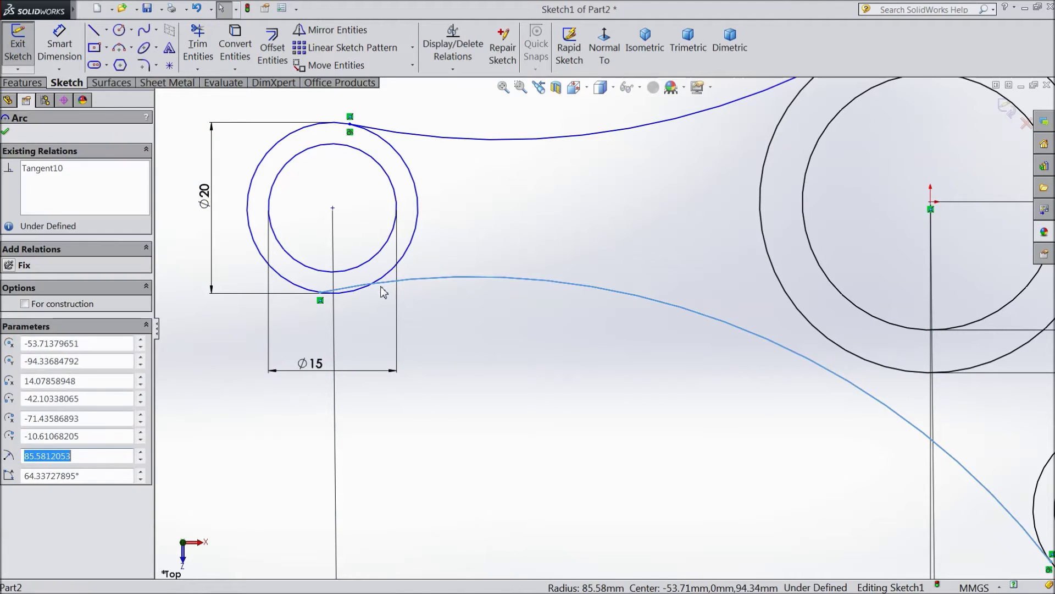
ctrl+click(353, 300)
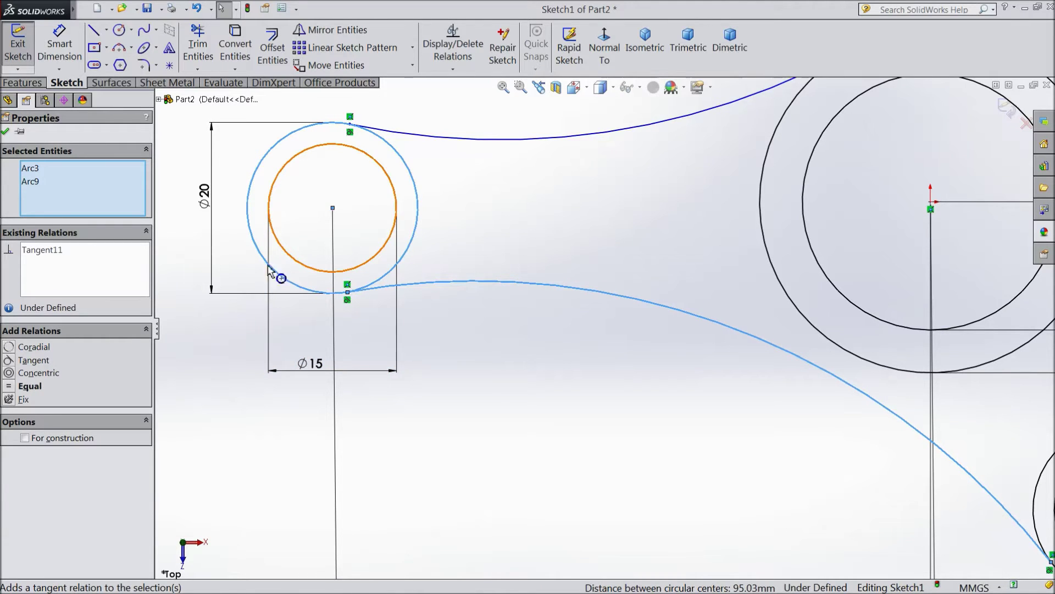
click(5, 132)
click(59, 44)
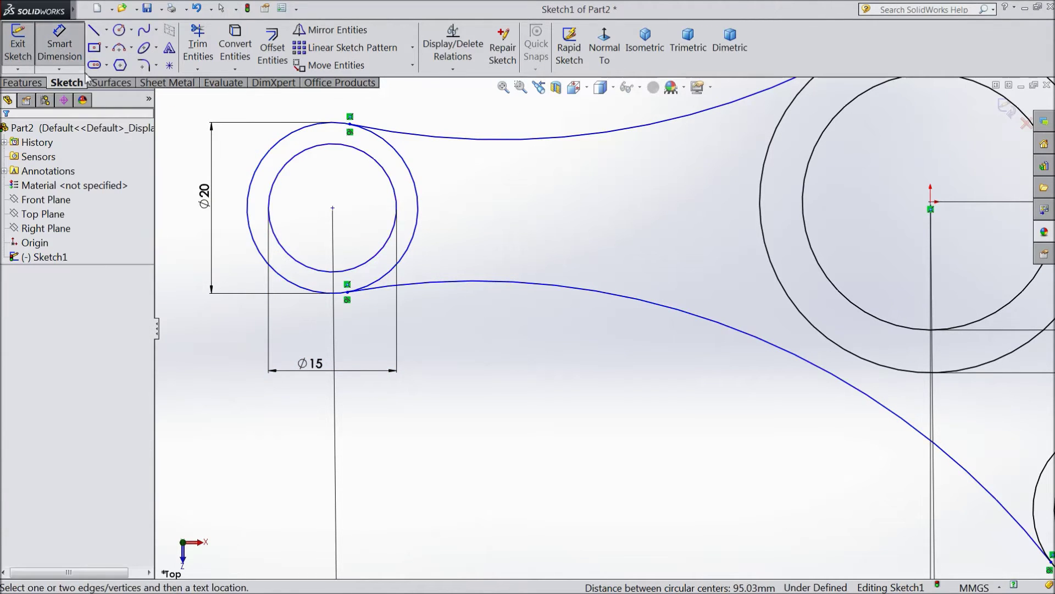
Dimension the lower, upper and right connecting arcs to R80 each.
key(f)
scroll(605, 339, down, 2)
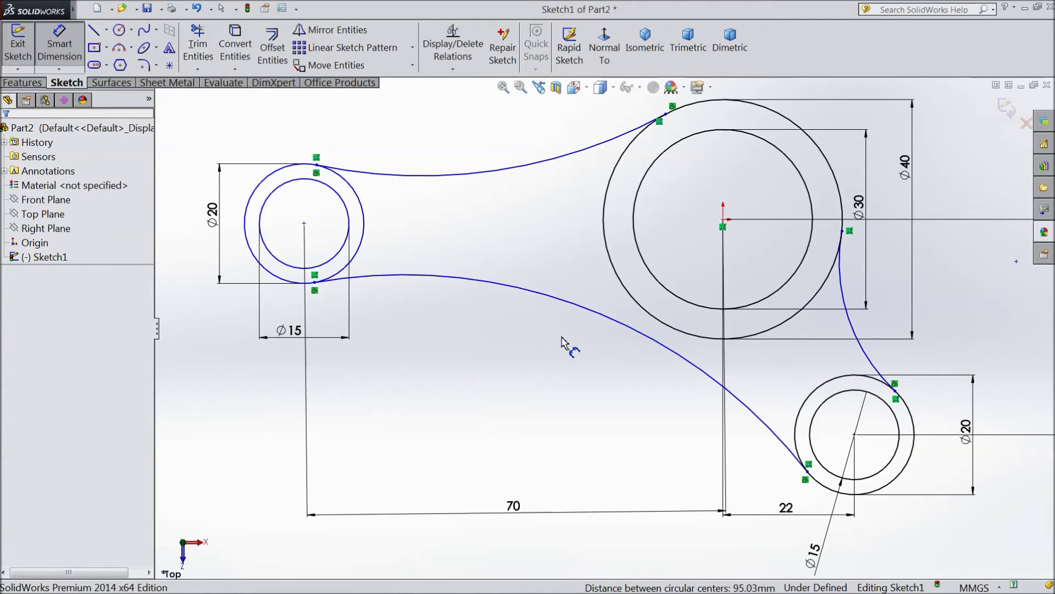
click(511, 290)
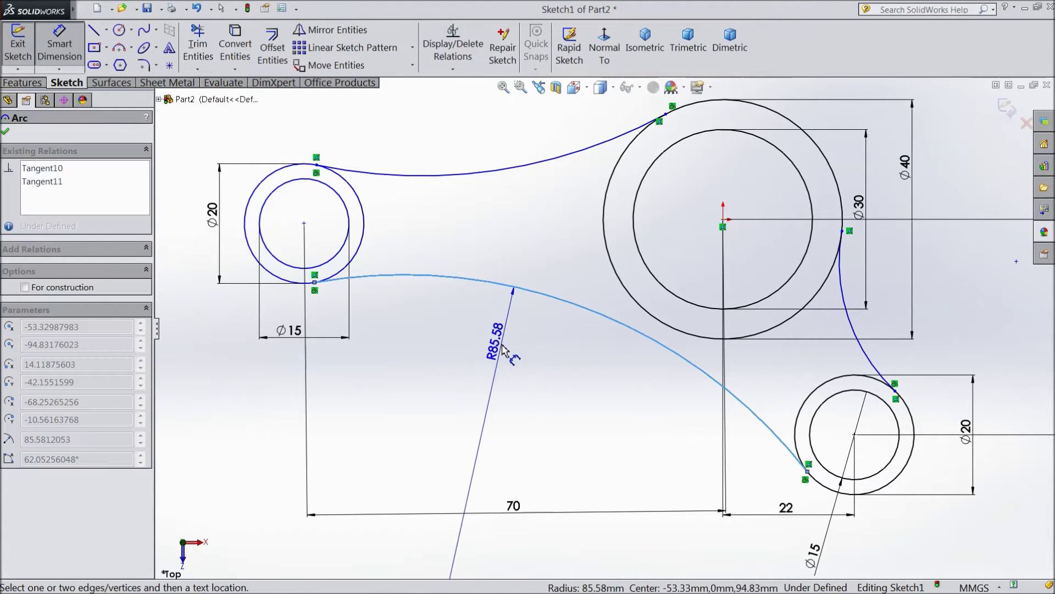
click(503, 350)
text(80)
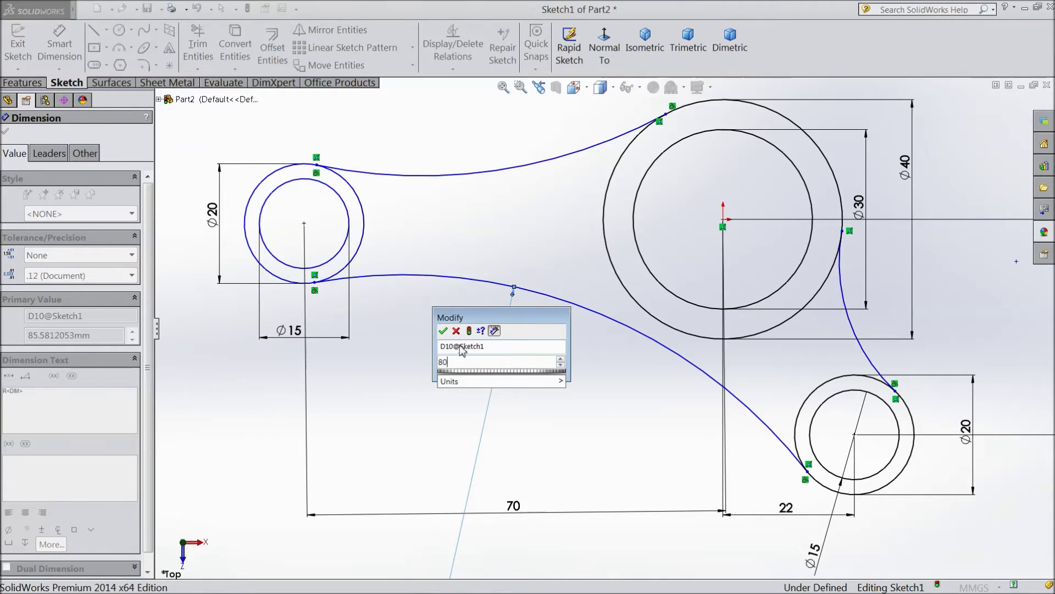
click(443, 330)
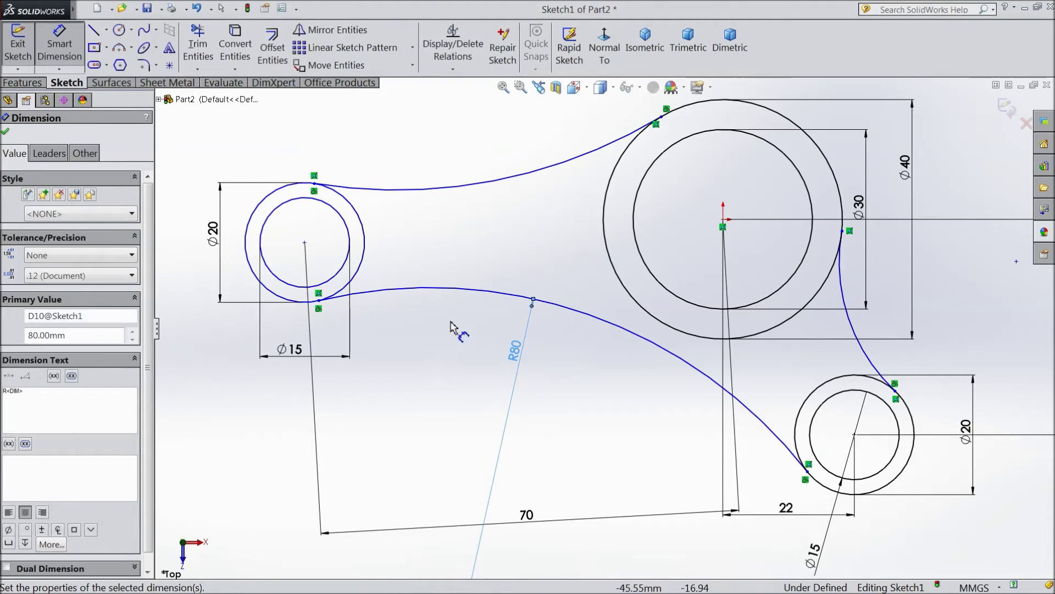
click(466, 190)
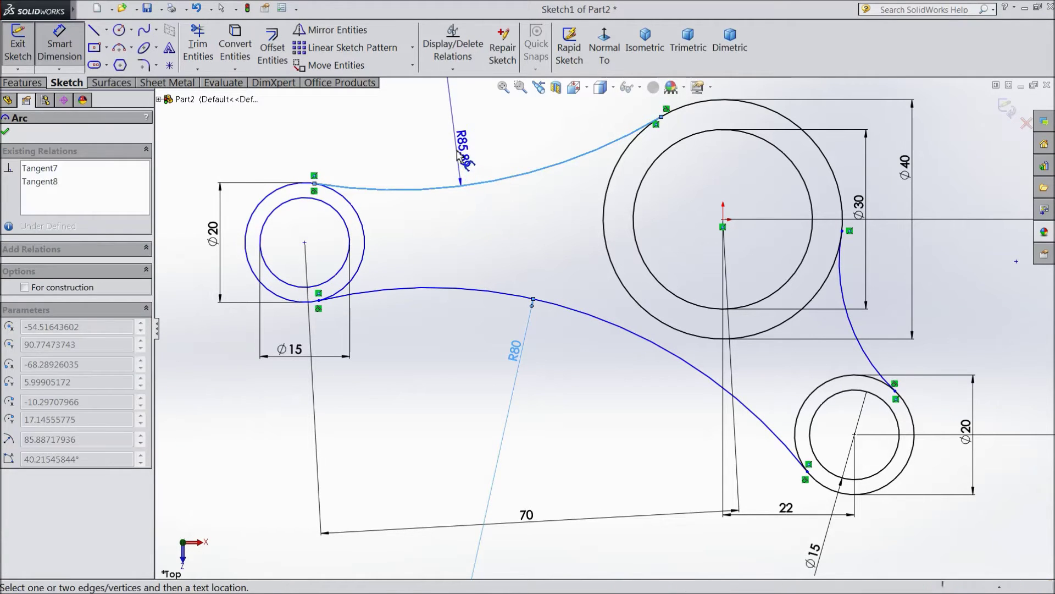
click(461, 153)
text(80)
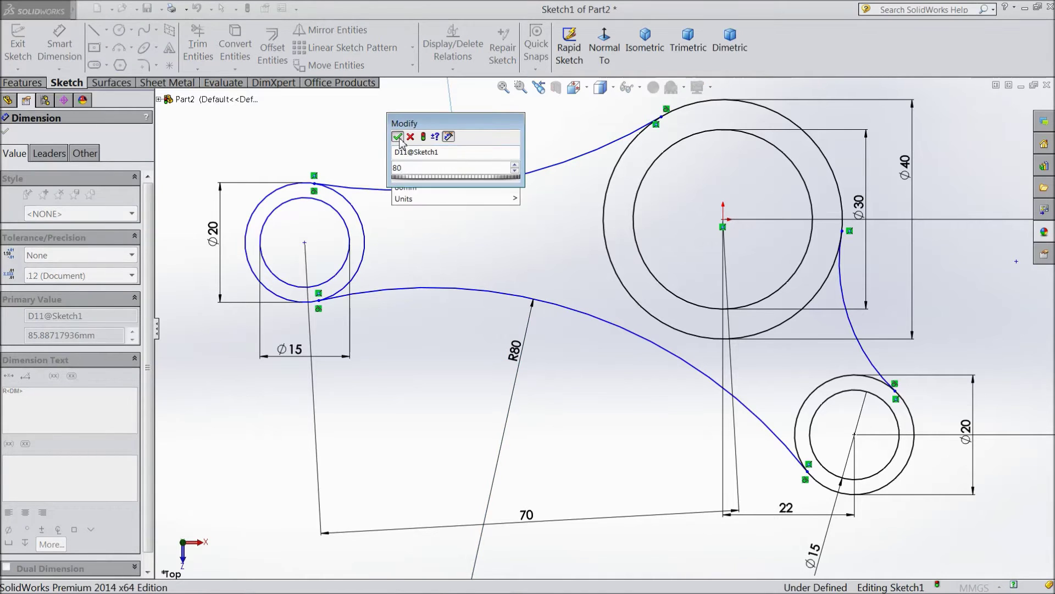
click(397, 137)
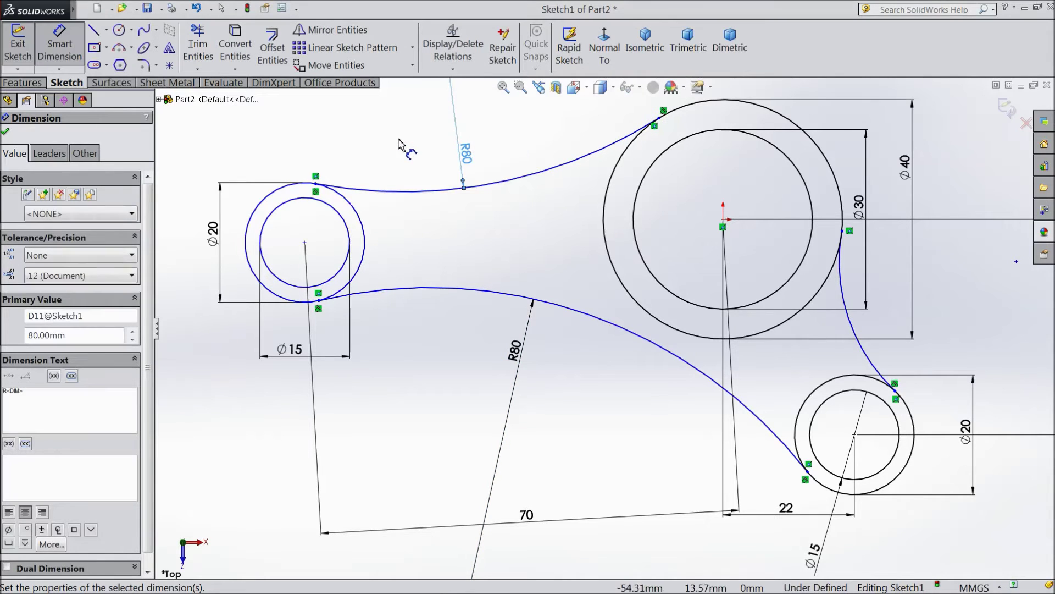
click(859, 333)
click(943, 303)
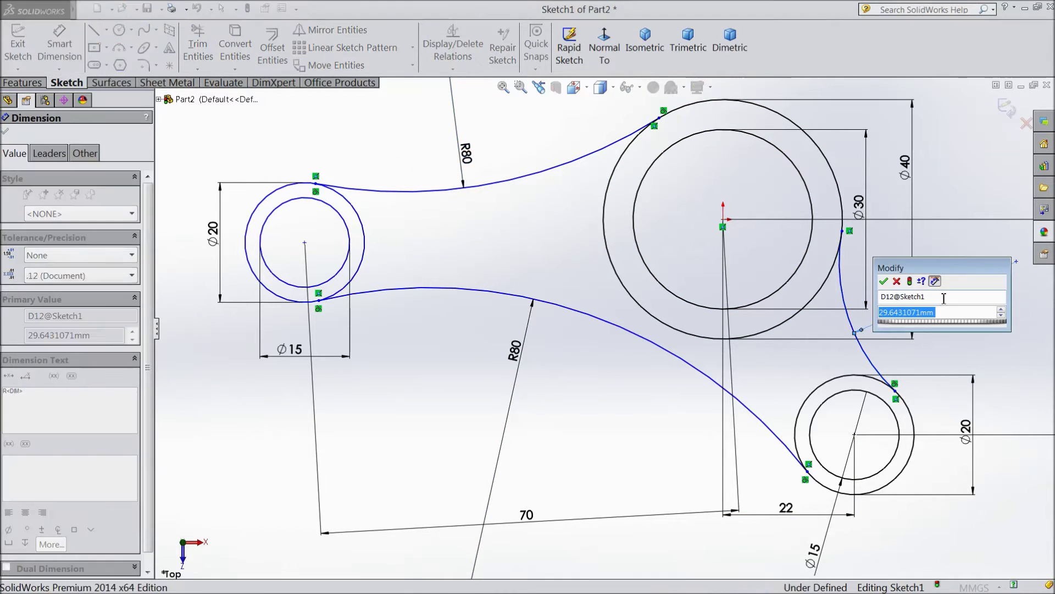
text(80)
click(884, 282)
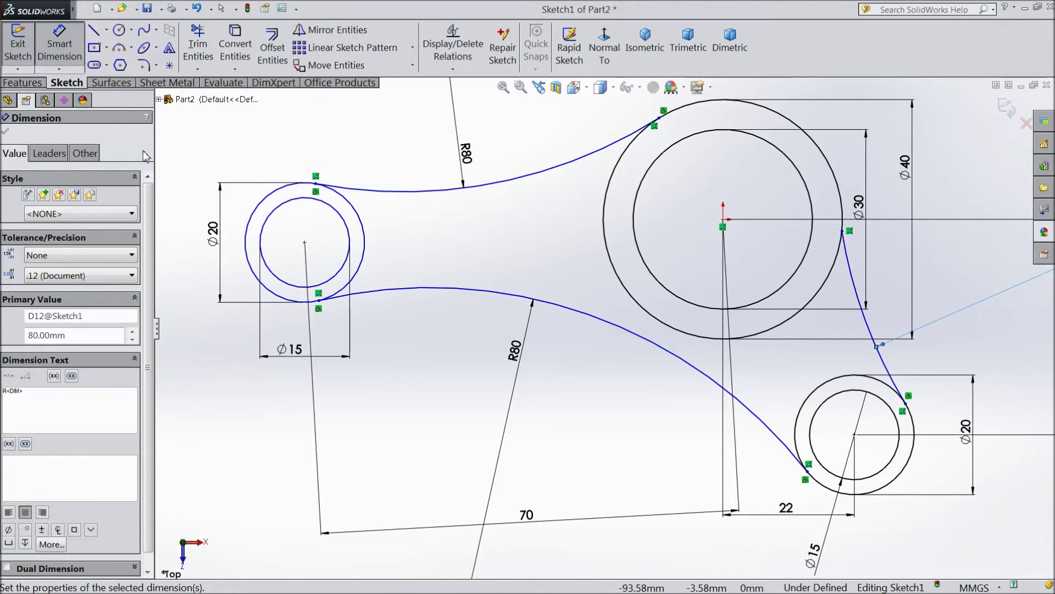
click(5, 134)
scroll(492, 238, up, 1)
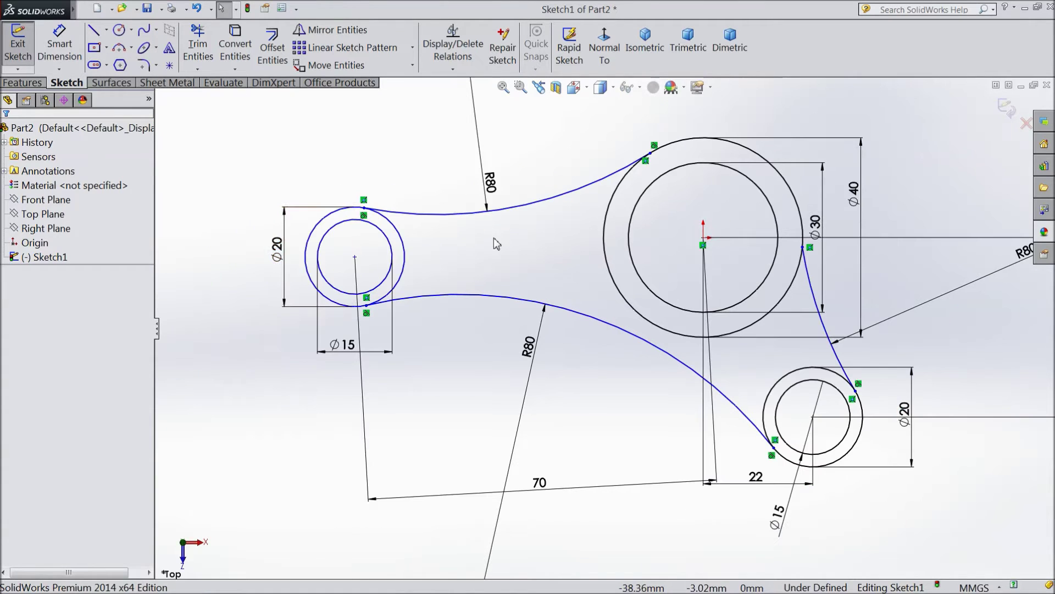
Add a Horizontal relation between the left boss centre and the large boss centre.
click(355, 258)
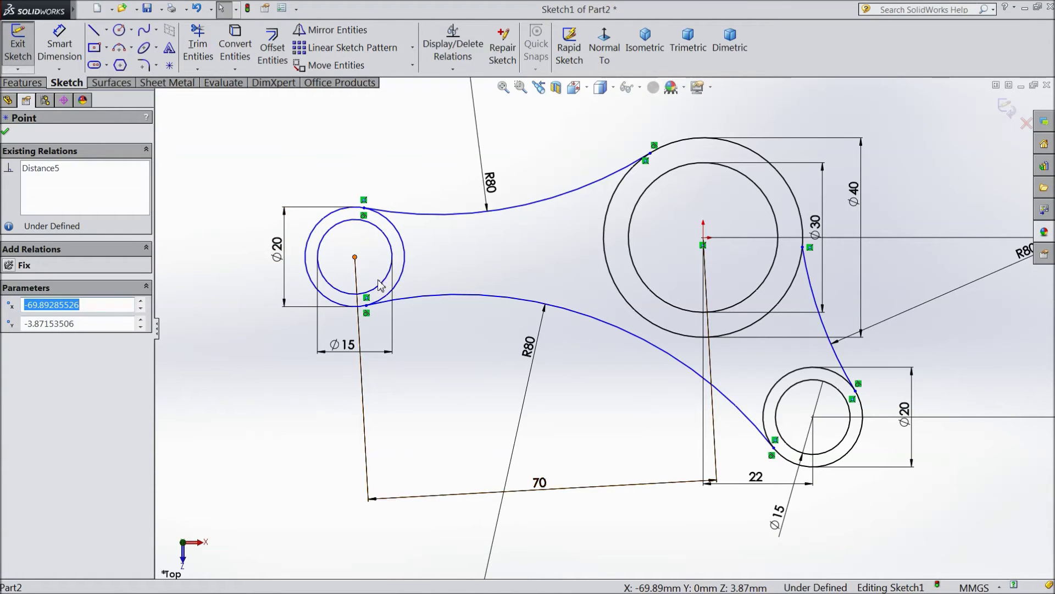
ctrl+click(704, 239)
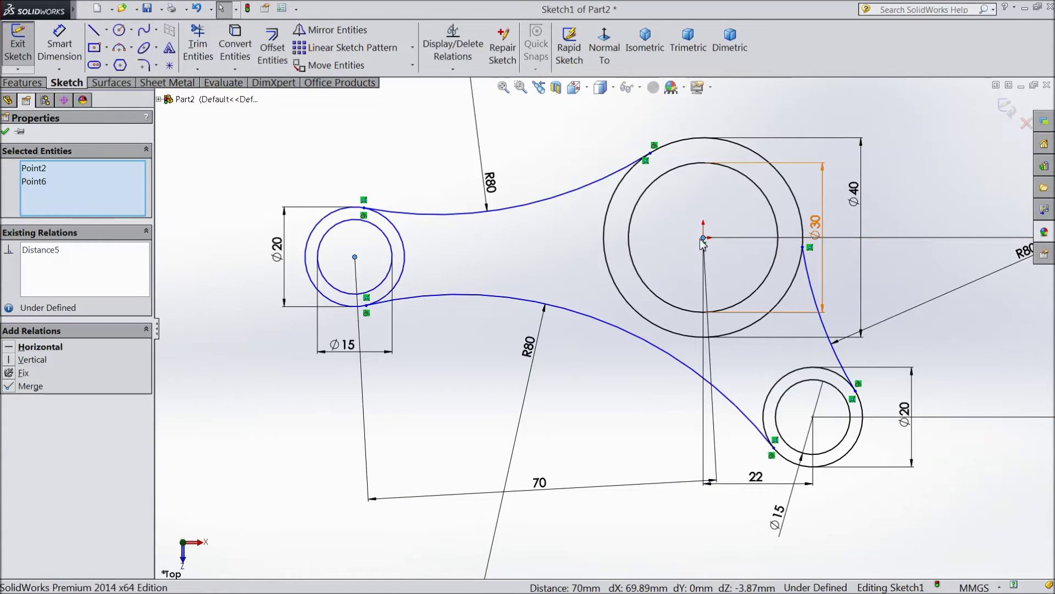
key(Return)
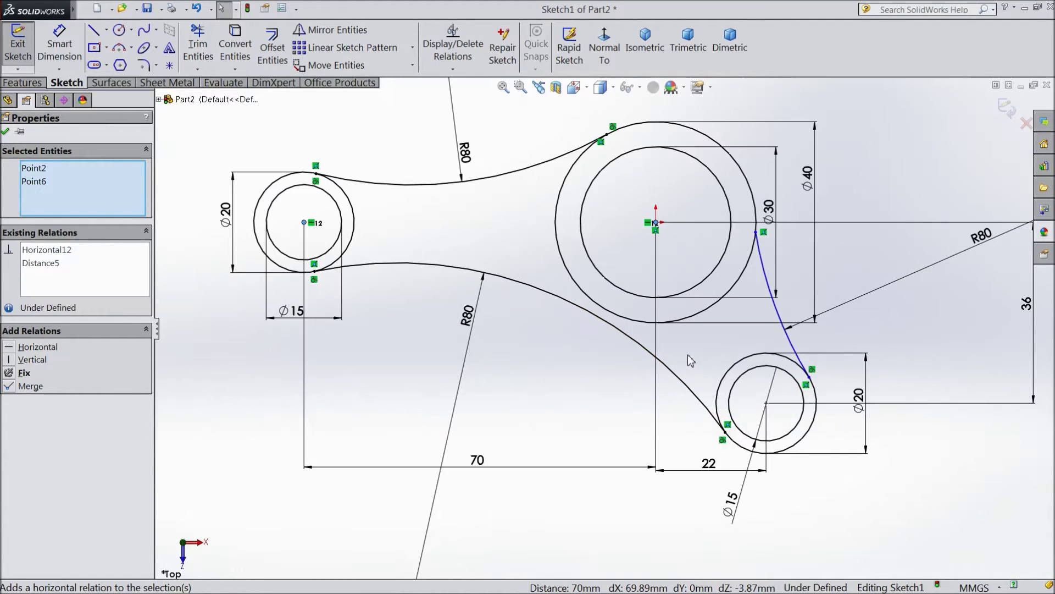
scroll(756, 233, down, 1)
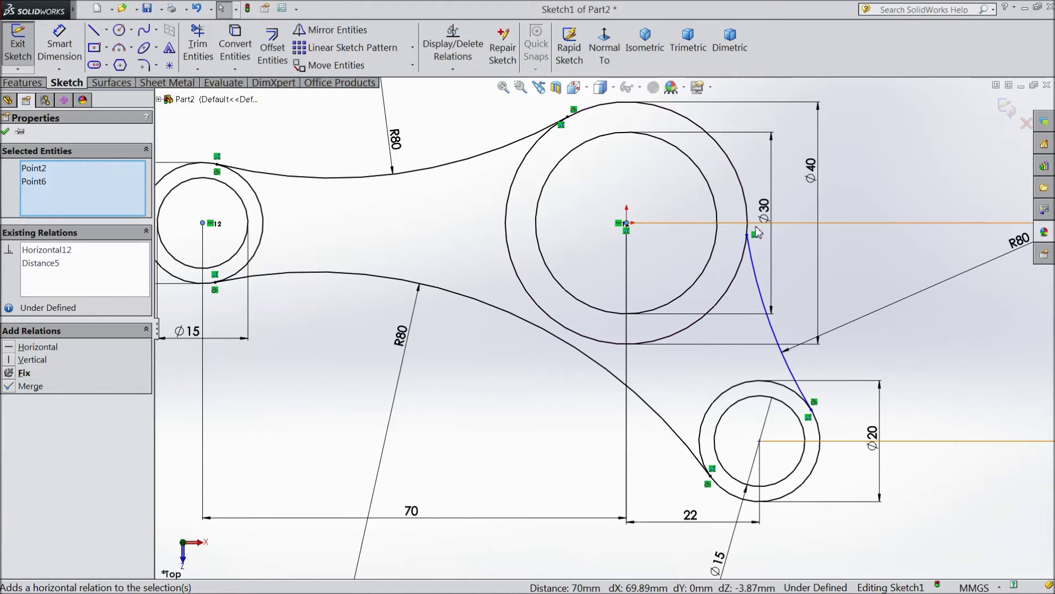
click(6, 131)
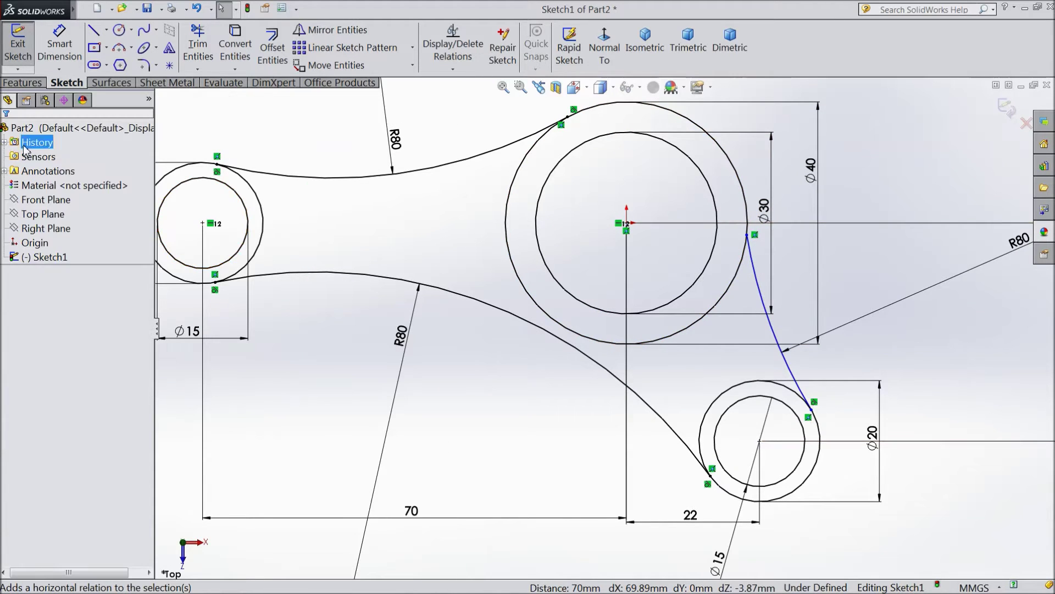
Check that the right R80 arc is tangent to the Ø40 boss circle.
scroll(756, 239, down, 1)
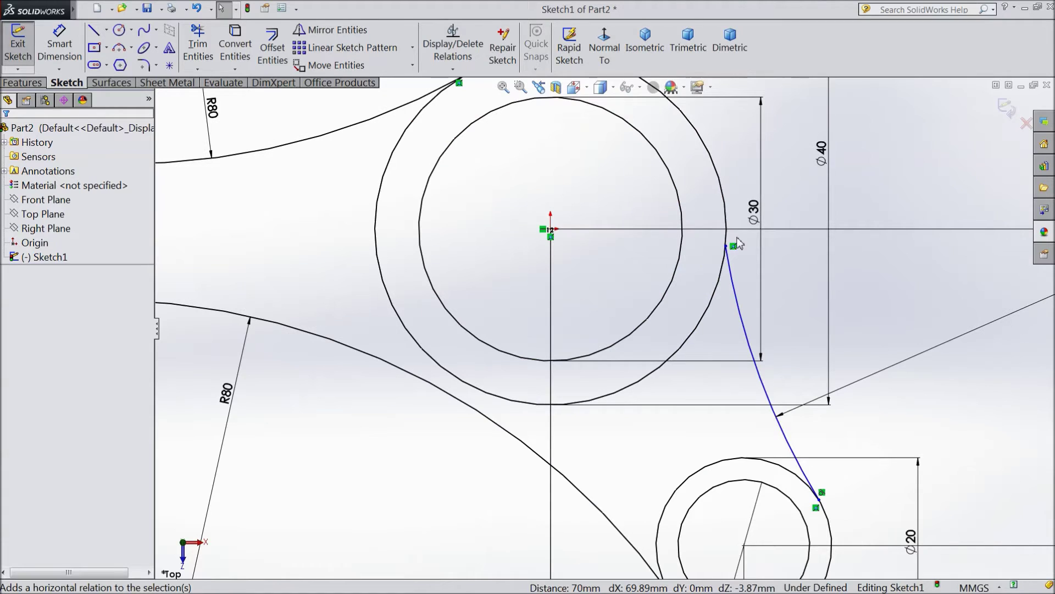
click(712, 265)
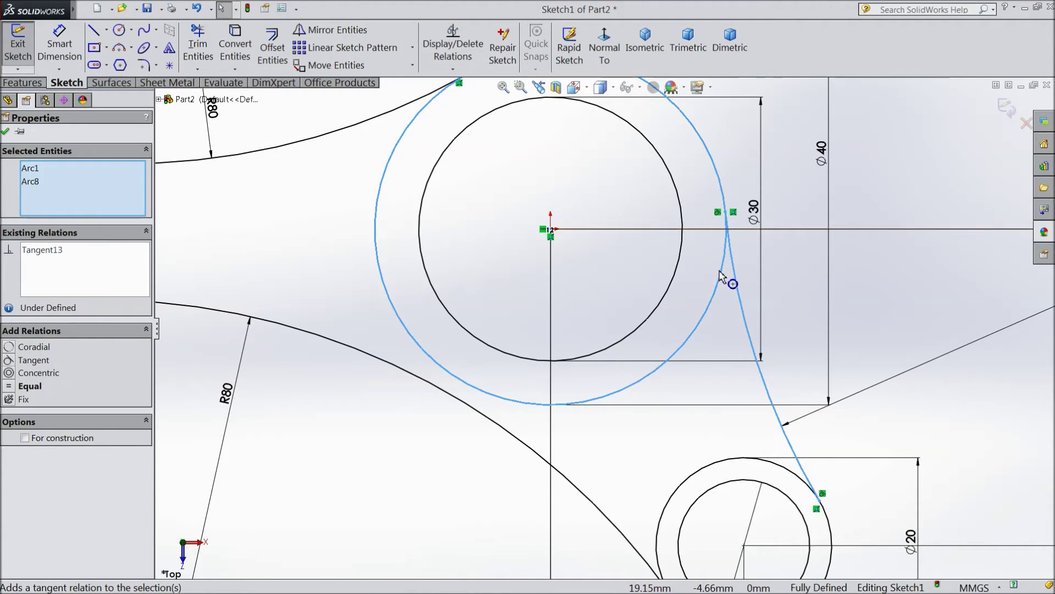
scroll(705, 263, up, 2)
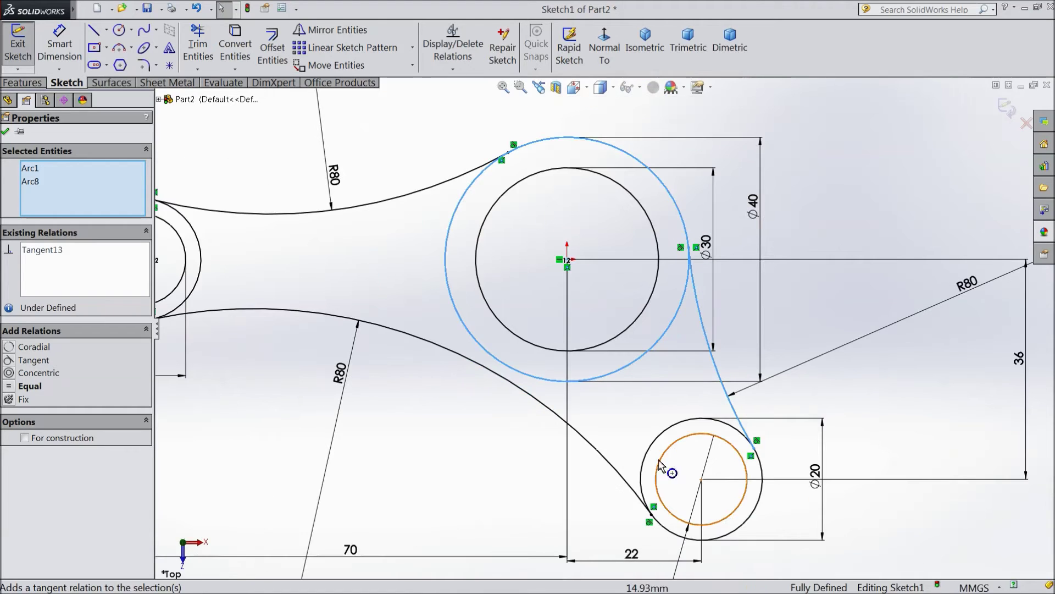
scroll(649, 491, up, 1)
scroll(385, 287, up, 1)
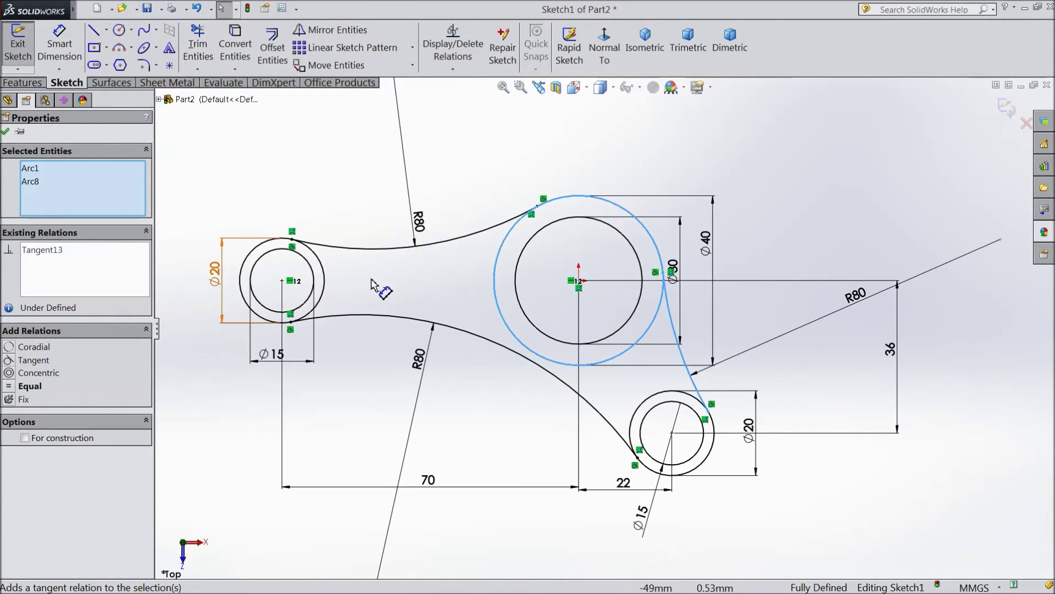
scroll(311, 289, down, 1)
scroll(310, 287, down, 1)
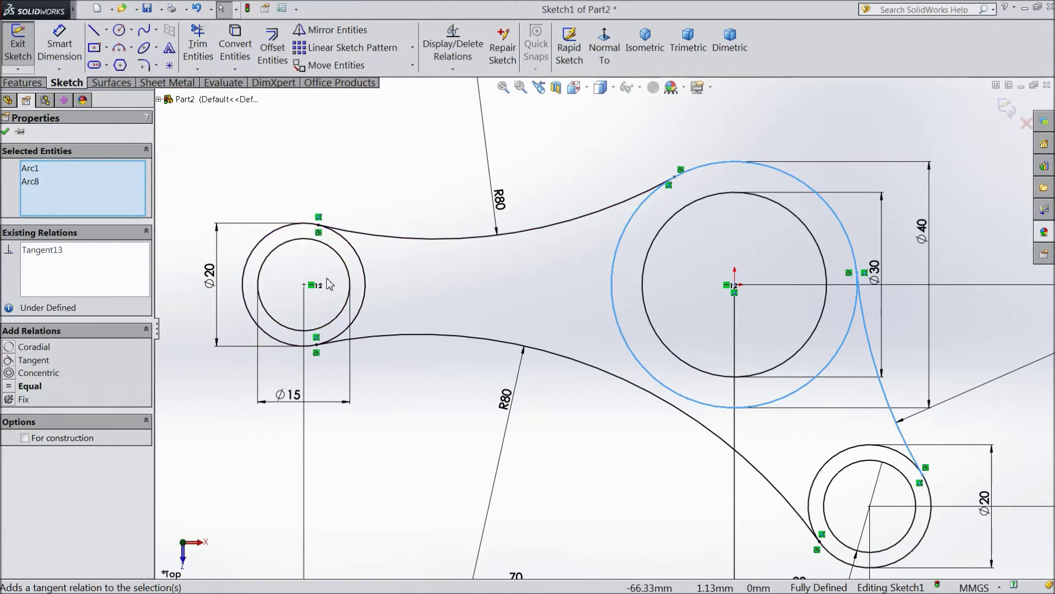
click(5, 132)
scroll(510, 313, up, 1)
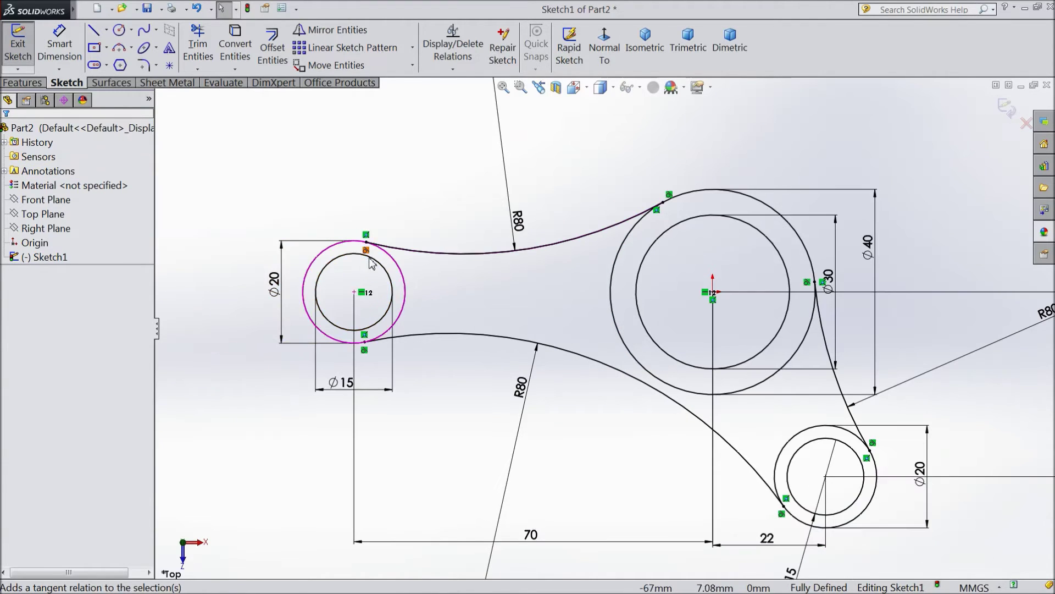
Offset the bottom and top R80 arcs and the right tangent line by 3 mm.
click(266, 60)
text(3)
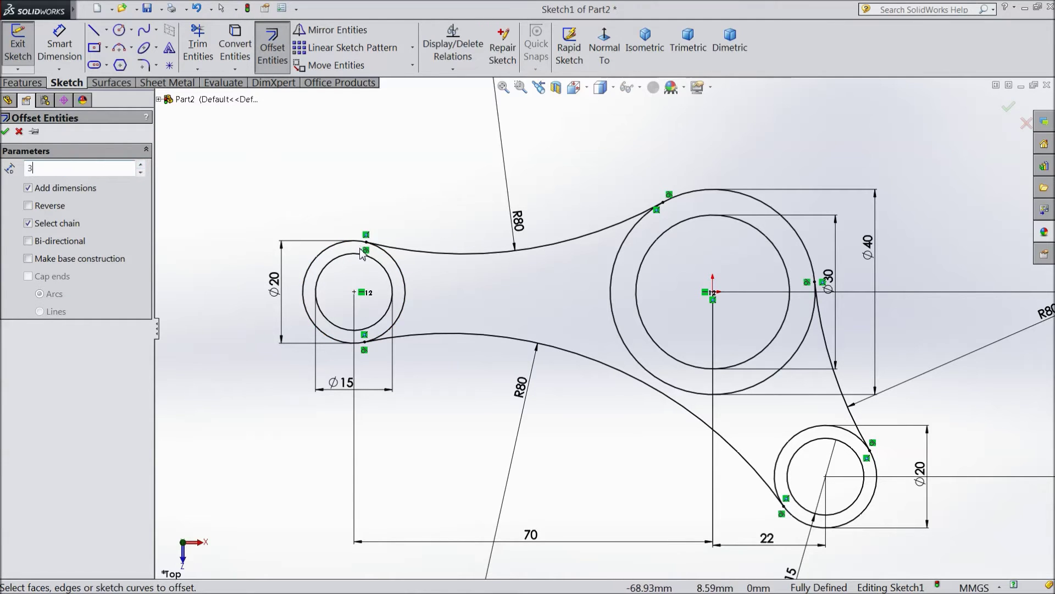
key(Return)
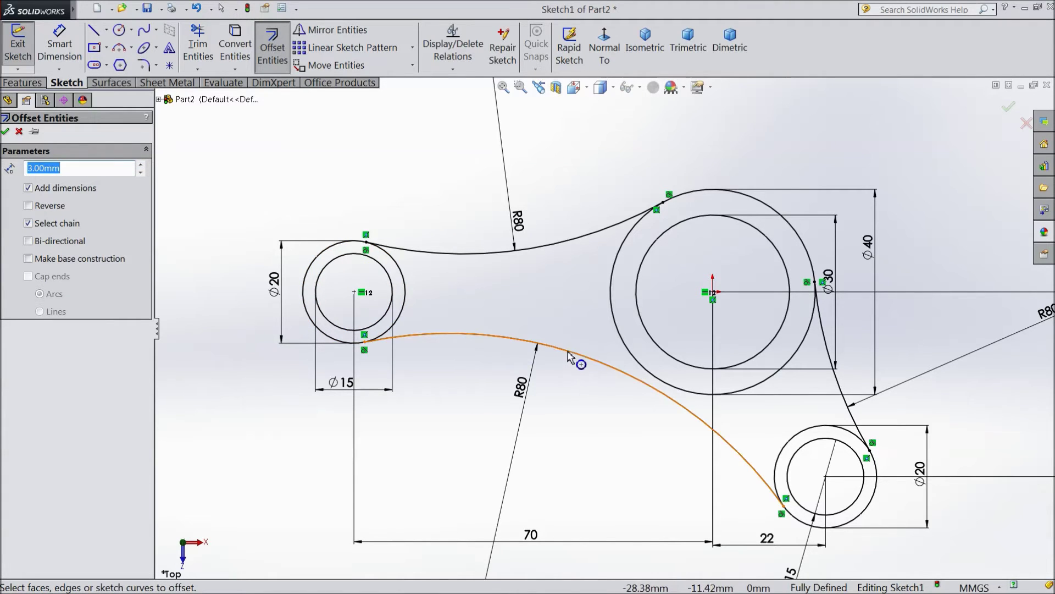
click(569, 358)
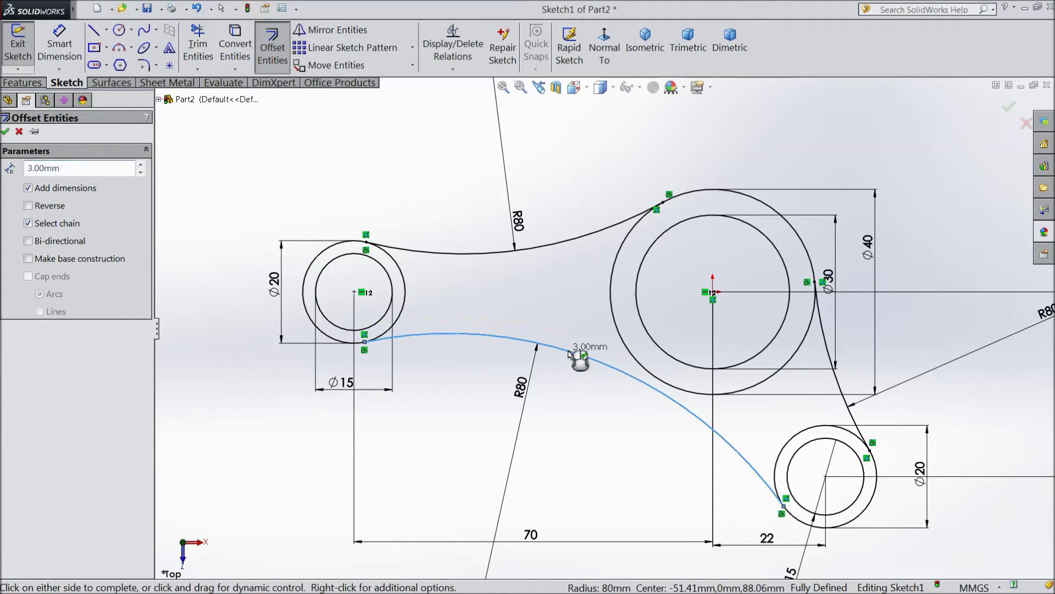
click(542, 248)
click(833, 366)
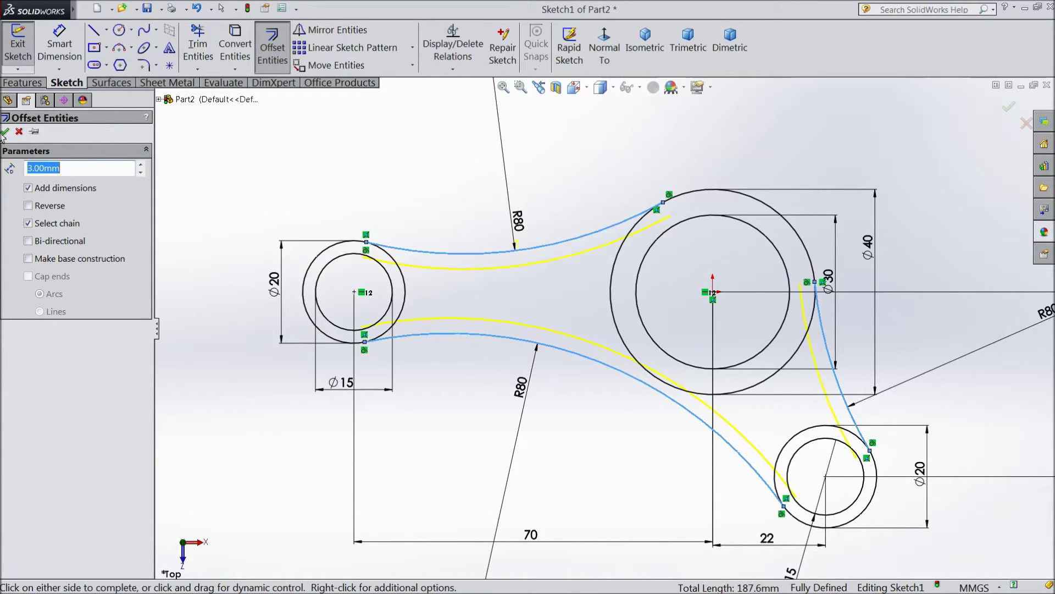
click(5, 132)
scroll(575, 326, up, 3)
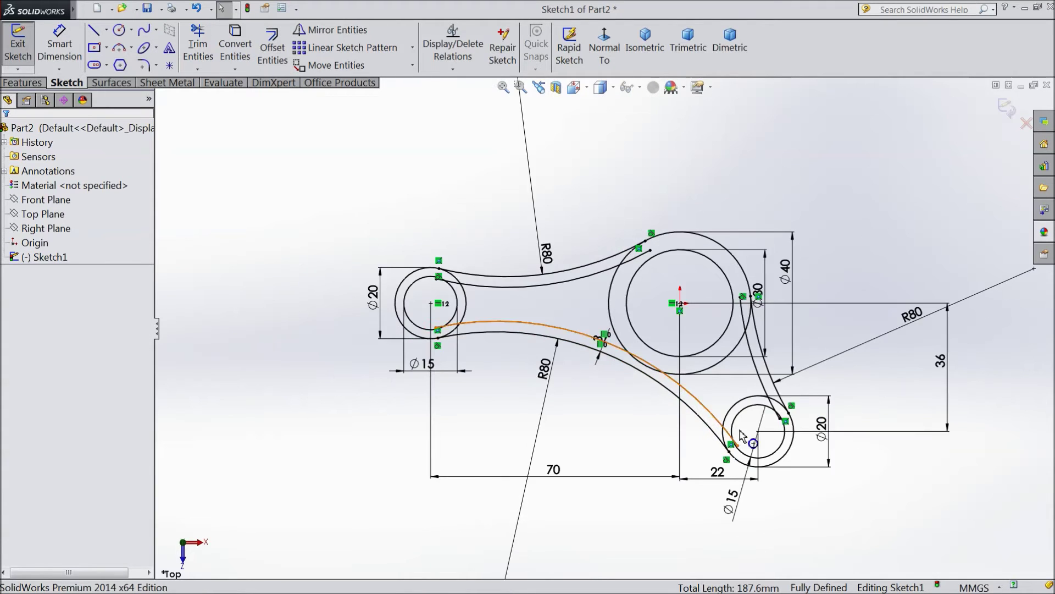
scroll(744, 435, down, 3)
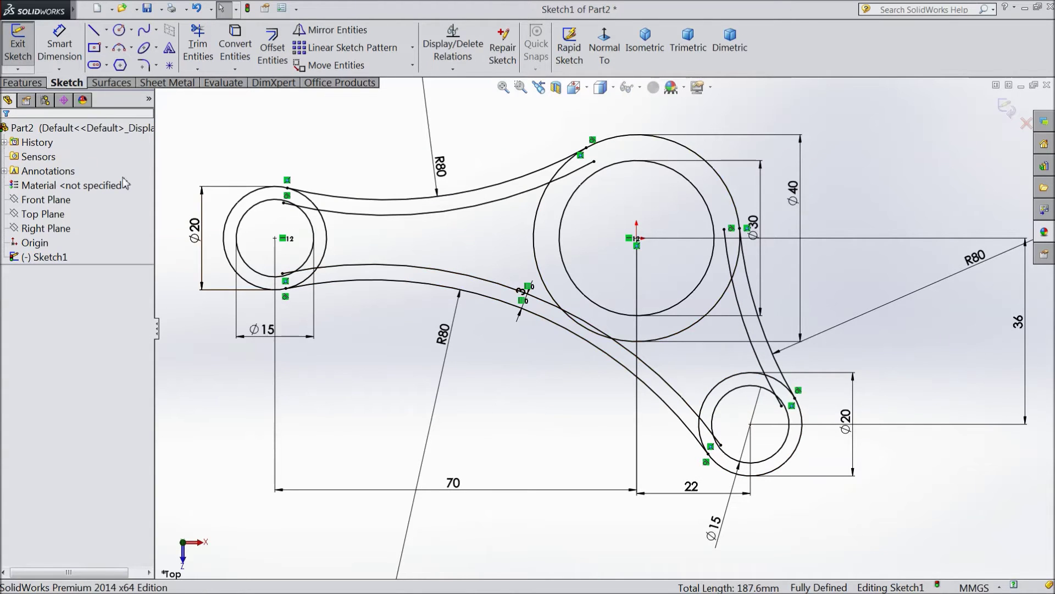
Extrude the outer and inner circles of the left, large and bottom bosses 20 mm blind.
click(22, 83)
click(28, 59)
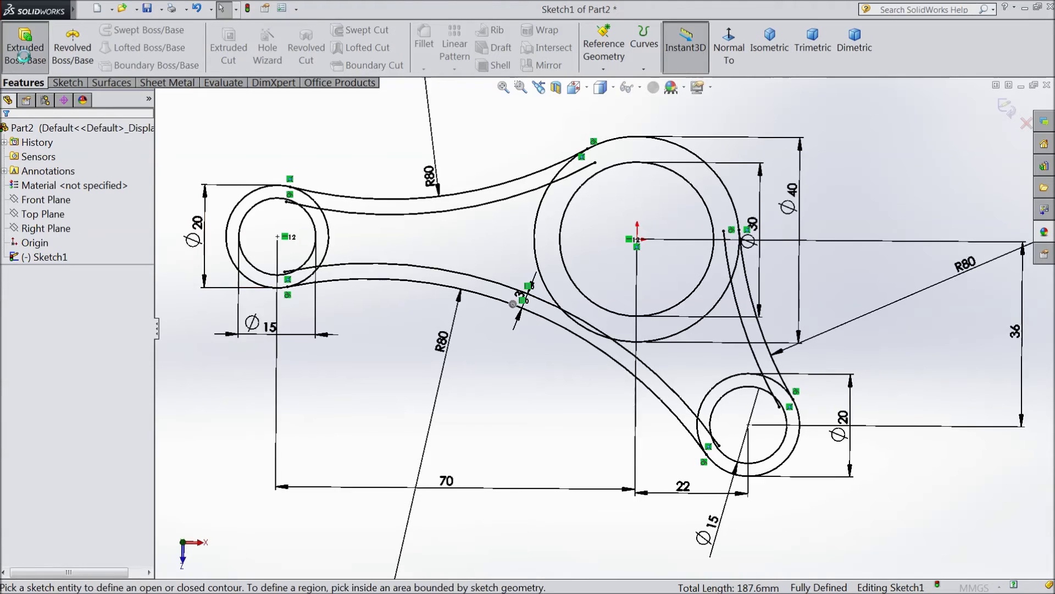
scroll(426, 281, down, 4)
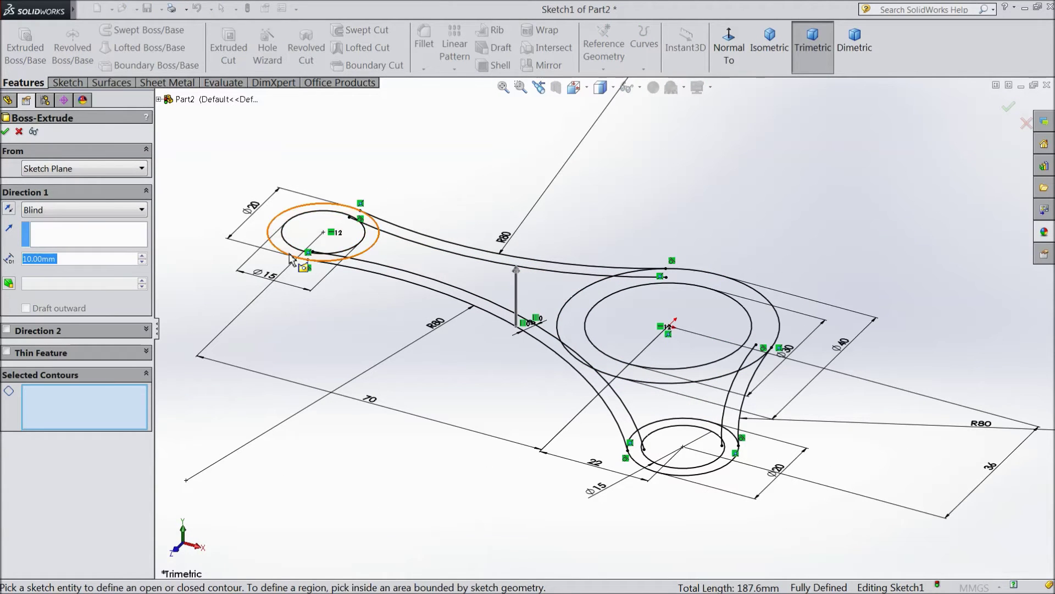
click(291, 256)
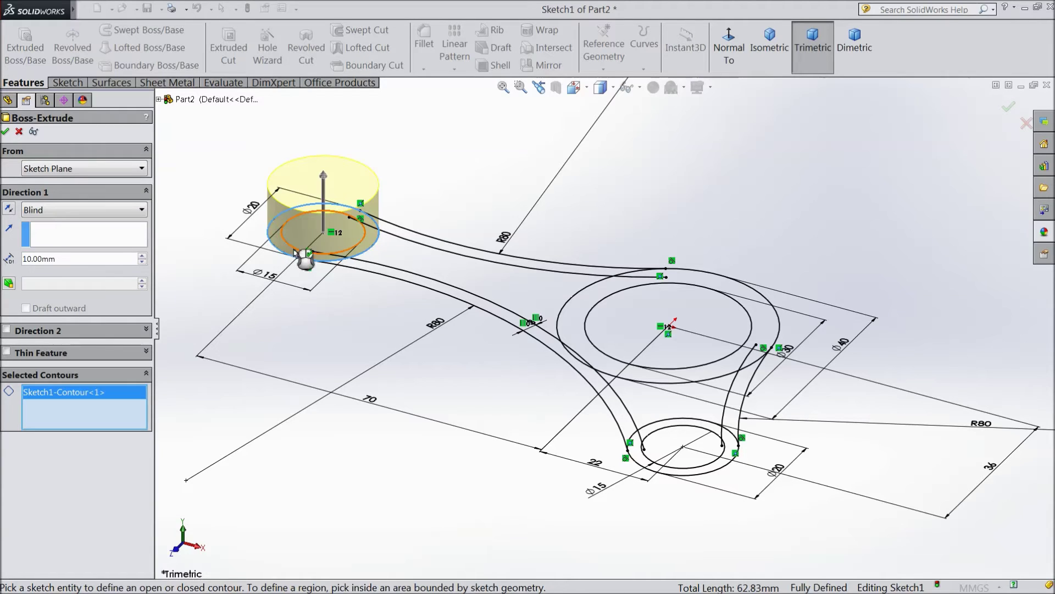
click(295, 252)
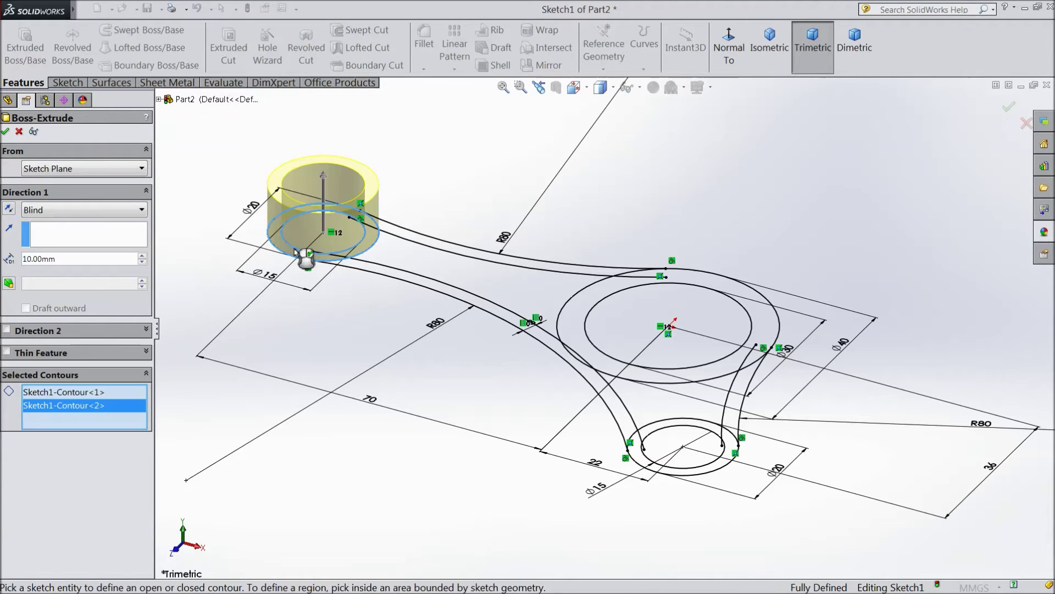
click(682, 386)
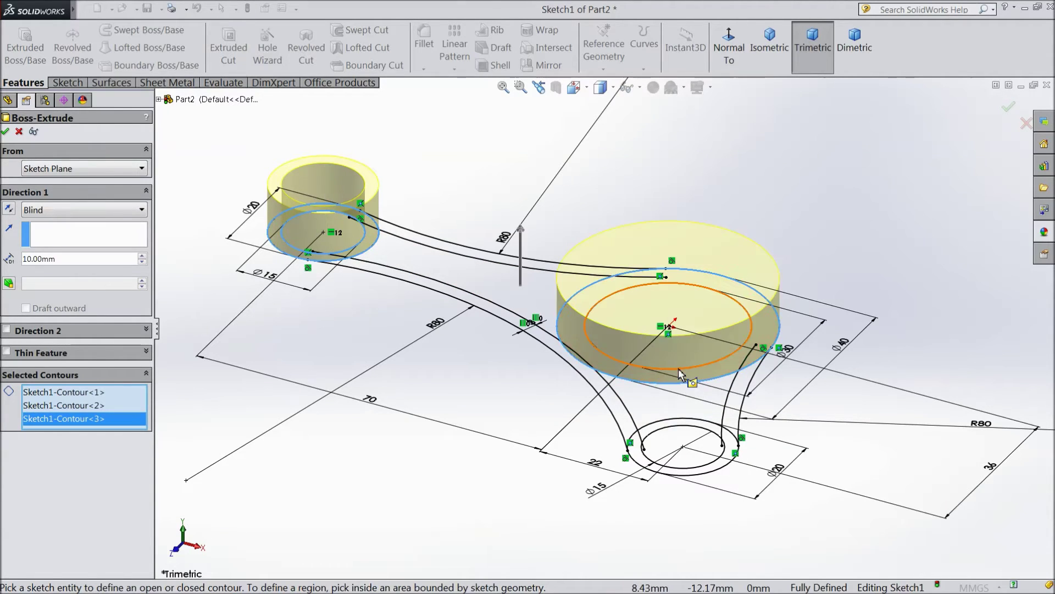
click(679, 368)
click(705, 473)
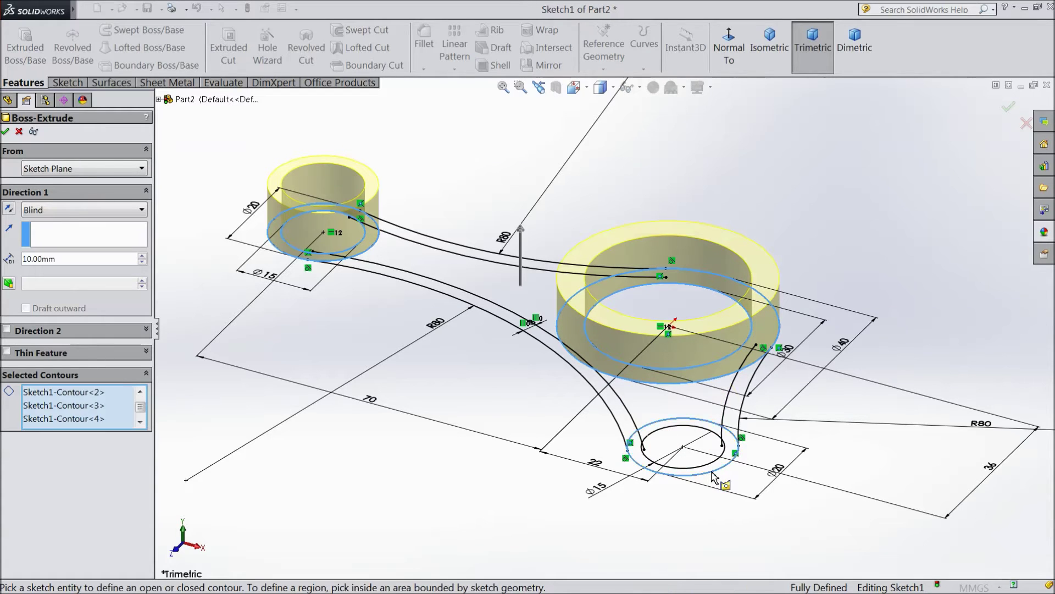
click(701, 472)
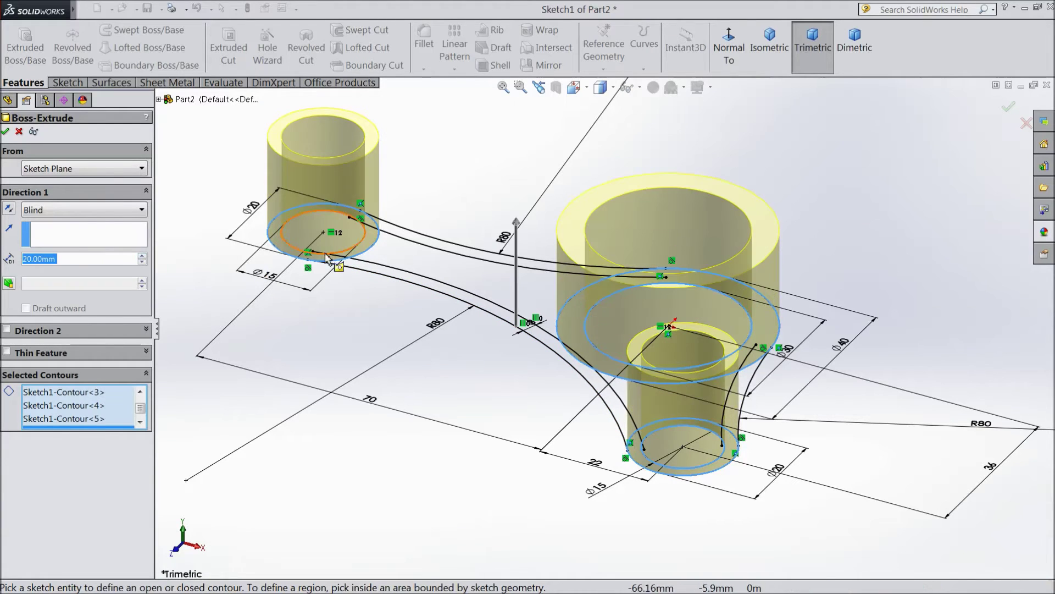
click(5, 132)
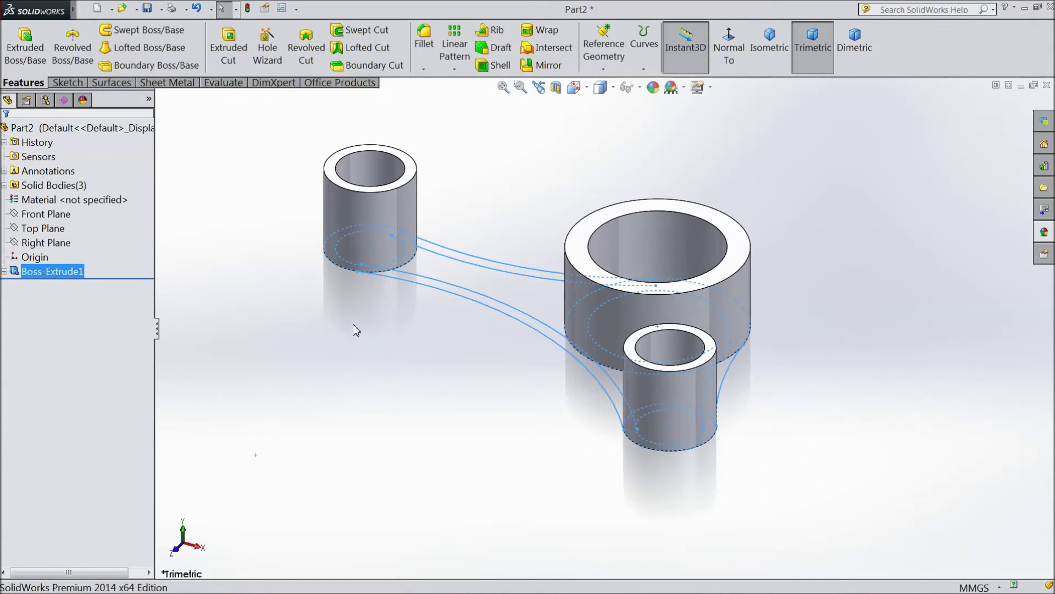
Expand Boss-Extrude1 and show Sketch1 with its dimensions for reuse.
mouse_move(266, 275)
middle_down()
mouse_move(296, 380)
mouse_move(271, 318)
mouse_move(283, 275)
middle_up()
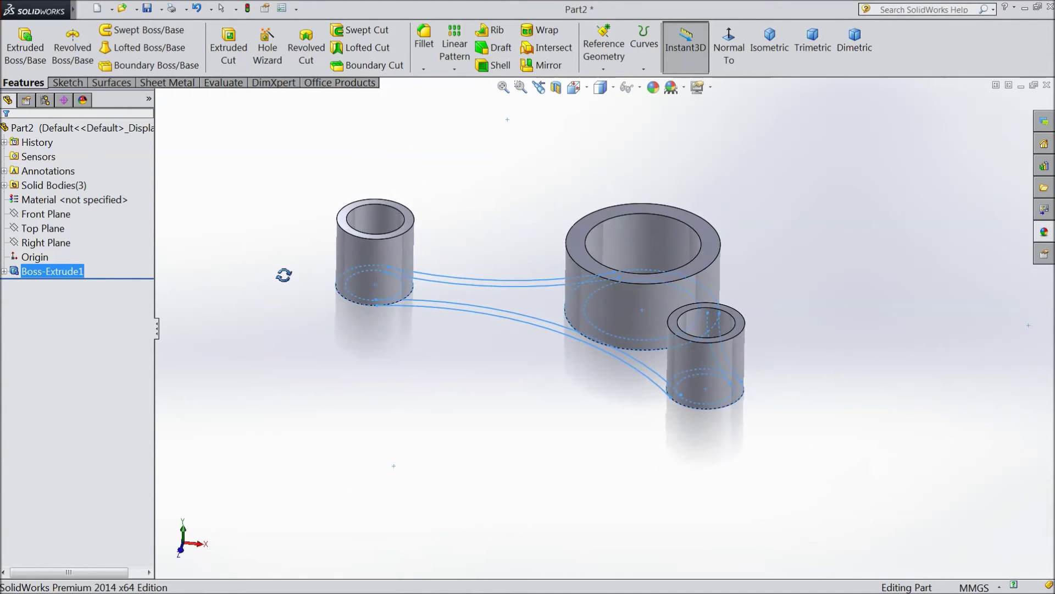
scroll(569, 300, down, 2)
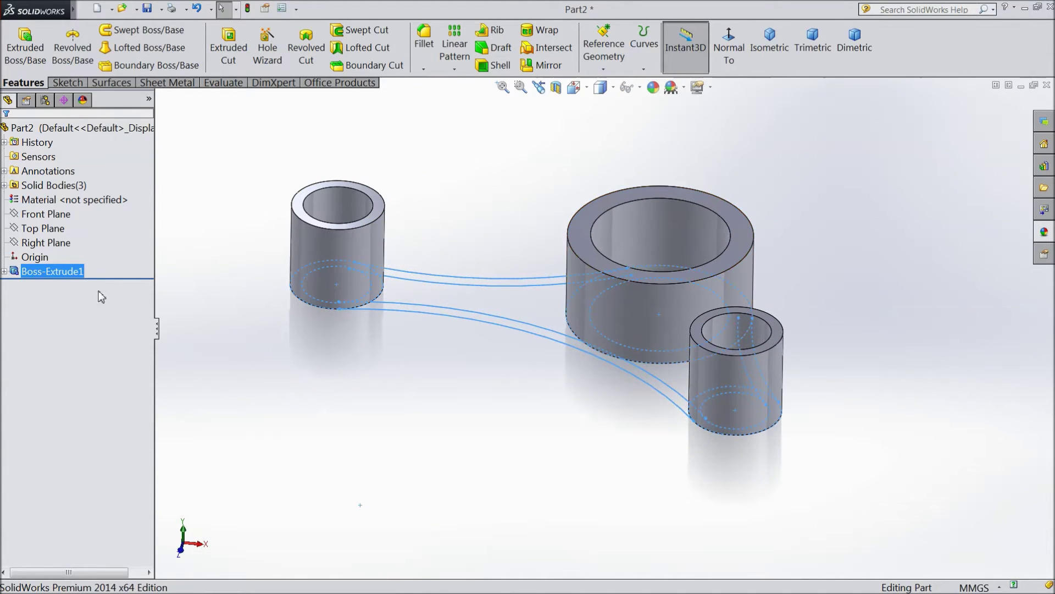
click(5, 272)
click(45, 290)
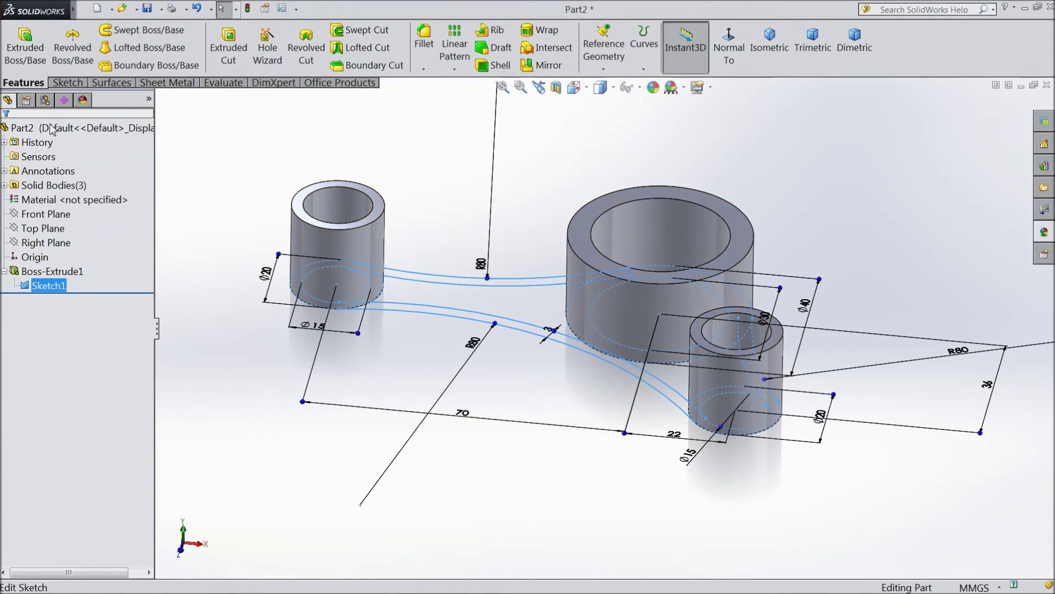
Start a second extrusion and select the lower, upper and third curved web regions.
click(25, 47)
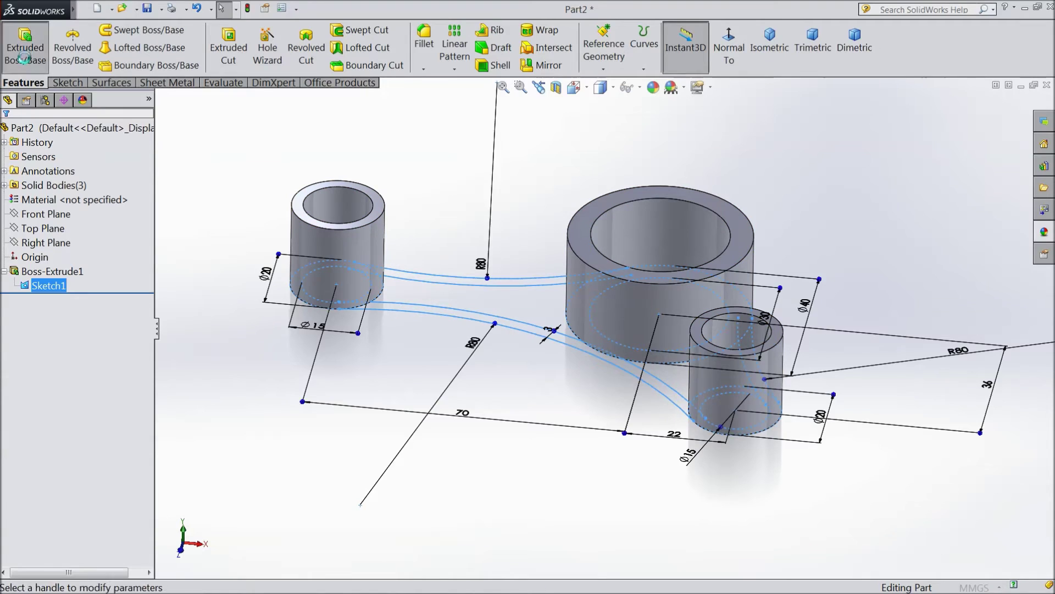
click(510, 327)
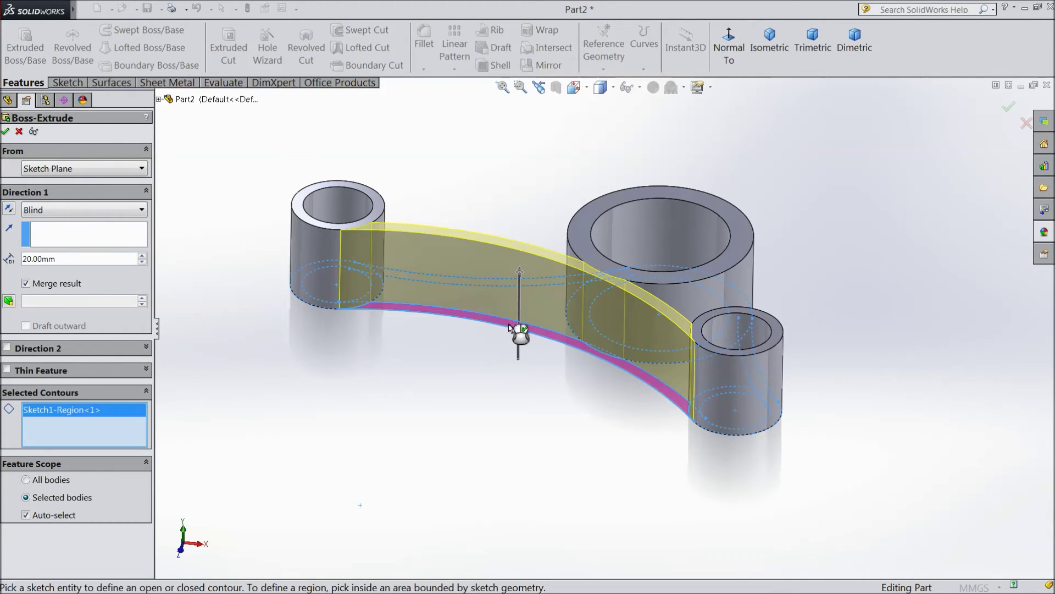
mouse_move(549, 223)
middle_down()
mouse_move(448, 278)
mouse_move(480, 328)
middle_up()
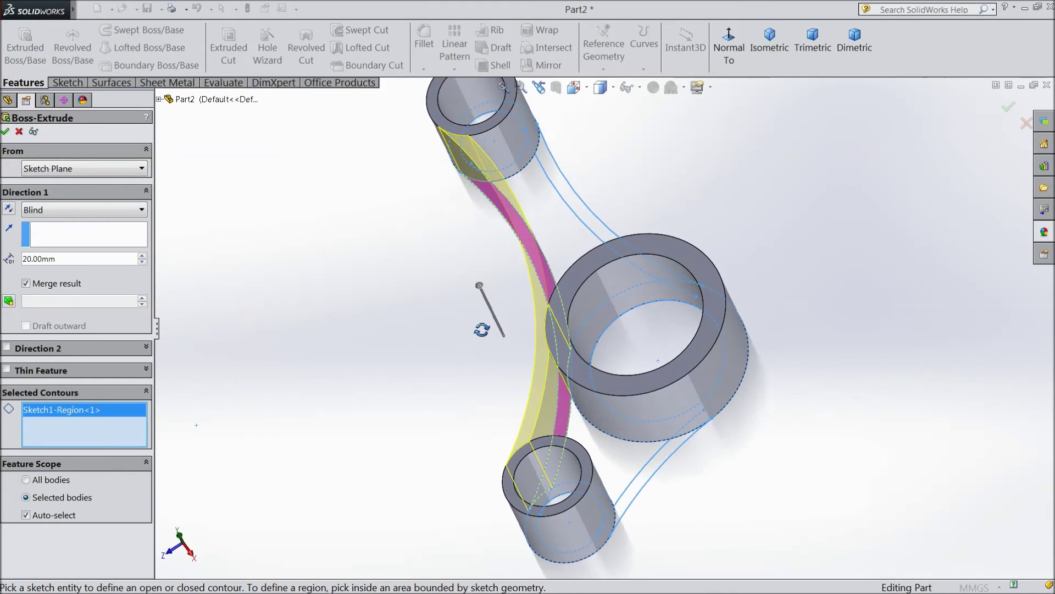
click(608, 235)
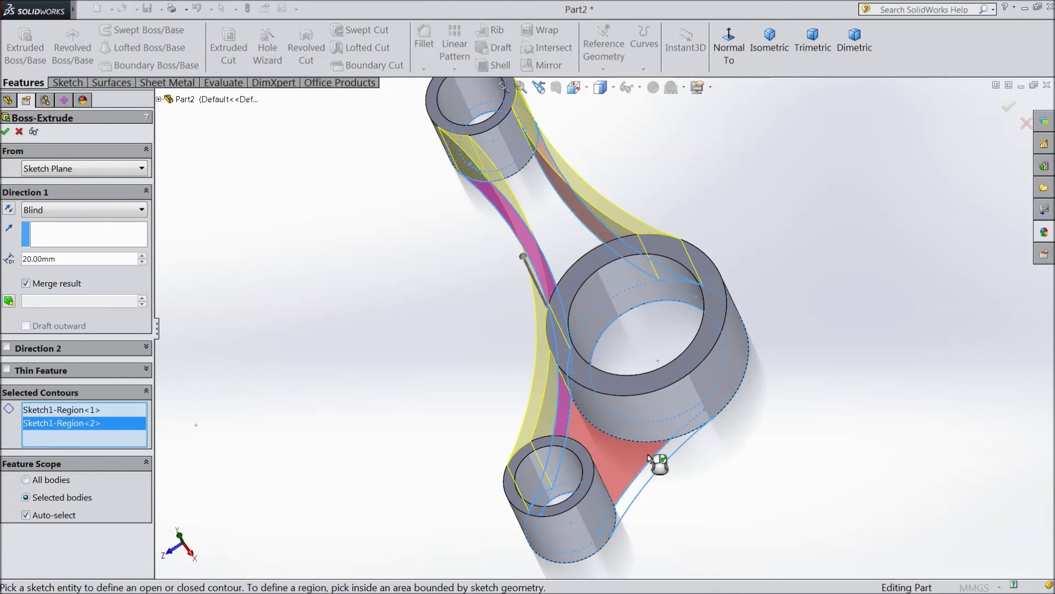
click(662, 470)
Set the web extrusion depth to 12 mm and create Boss-Extrude2.
mouse_move(737, 506)
middle_down()
mouse_move(774, 422)
mouse_move(818, 450)
mouse_move(770, 403)
mouse_move(796, 431)
middle_up()
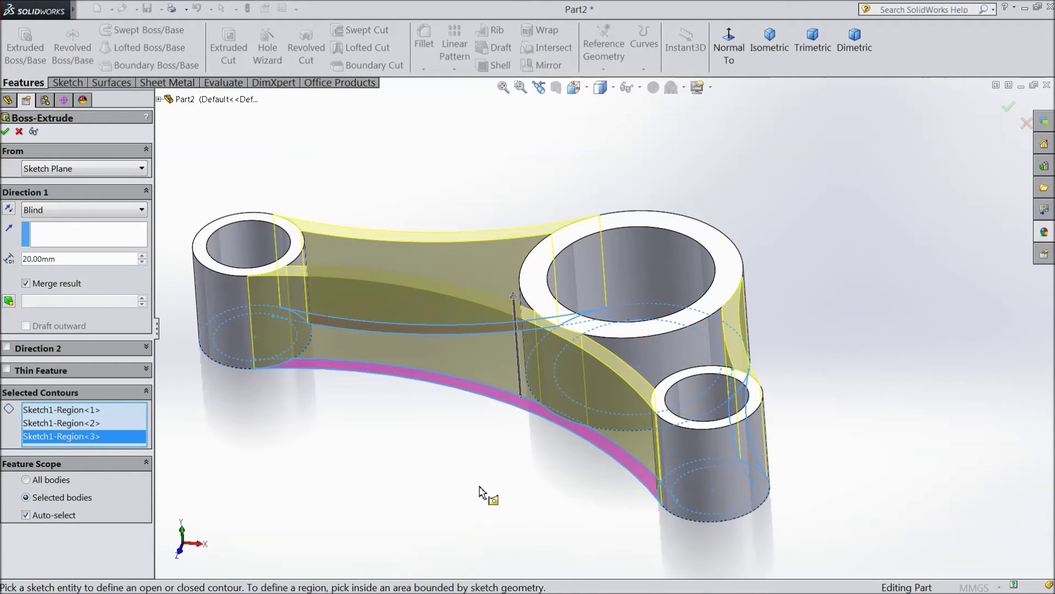
middle_drag(431, 450, 477, 380)
scroll(467, 385, down, 2)
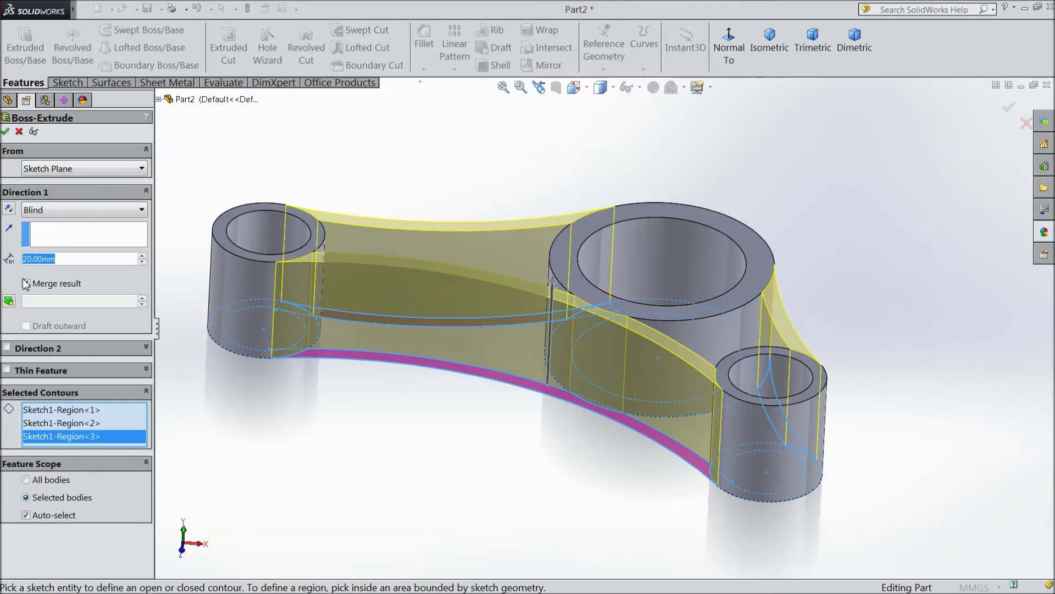
text(12)
key(Return)
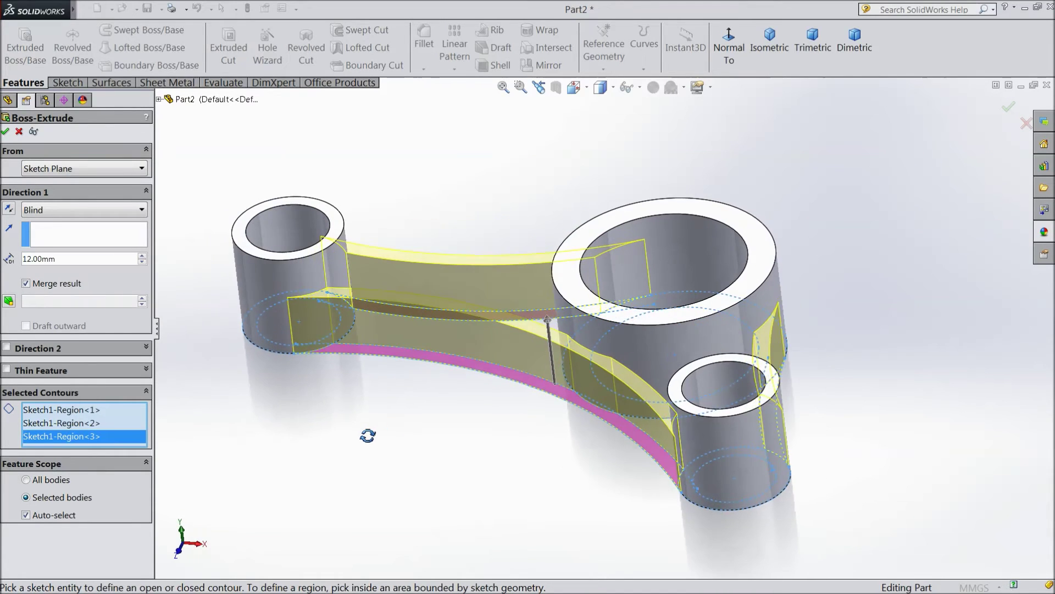
middle_drag(367, 435, 464, 391)
scroll(464, 391, down, 2)
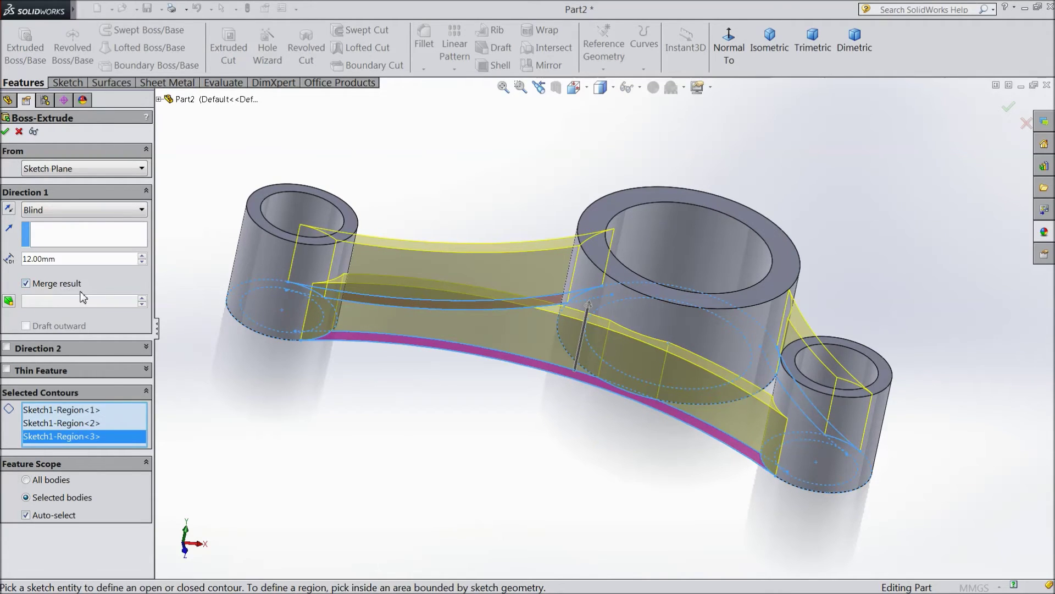
click(5, 131)
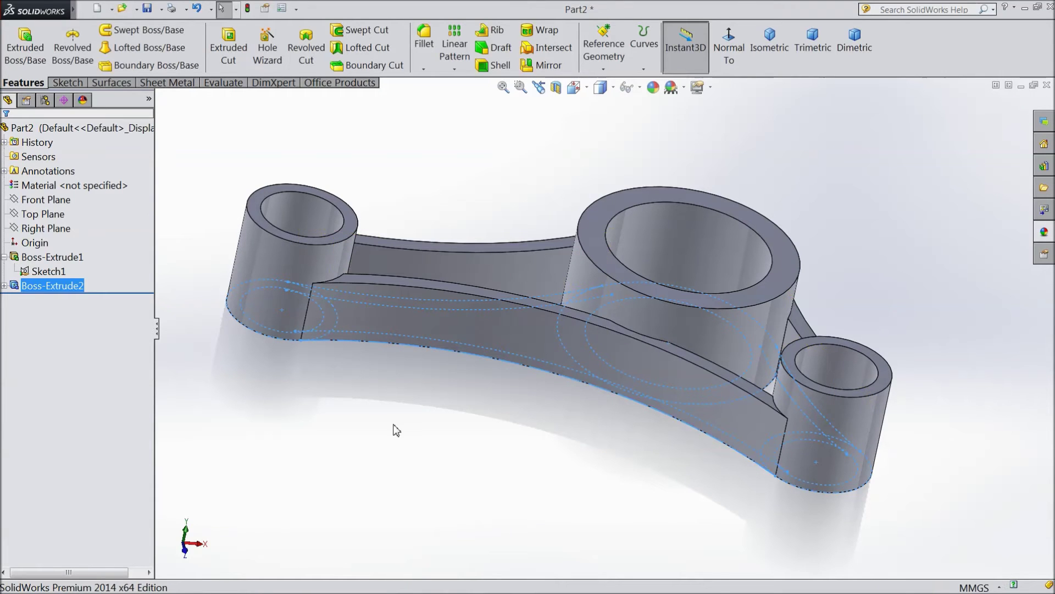
Select the web extrusion and show Sketch1 and its dimensions again.
middle_drag(381, 427, 381, 450)
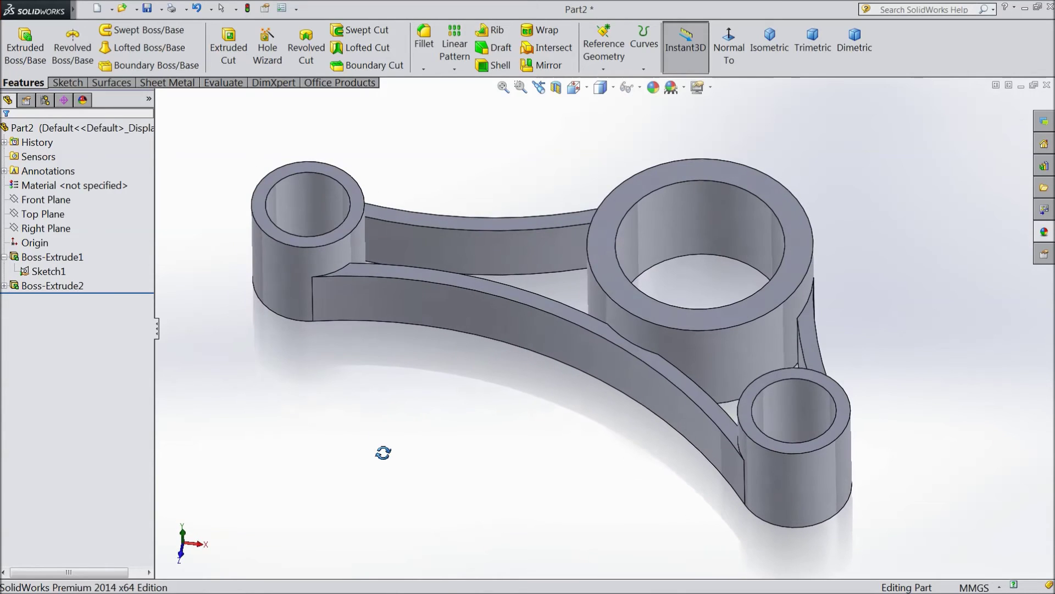
click(22, 287)
click(49, 271)
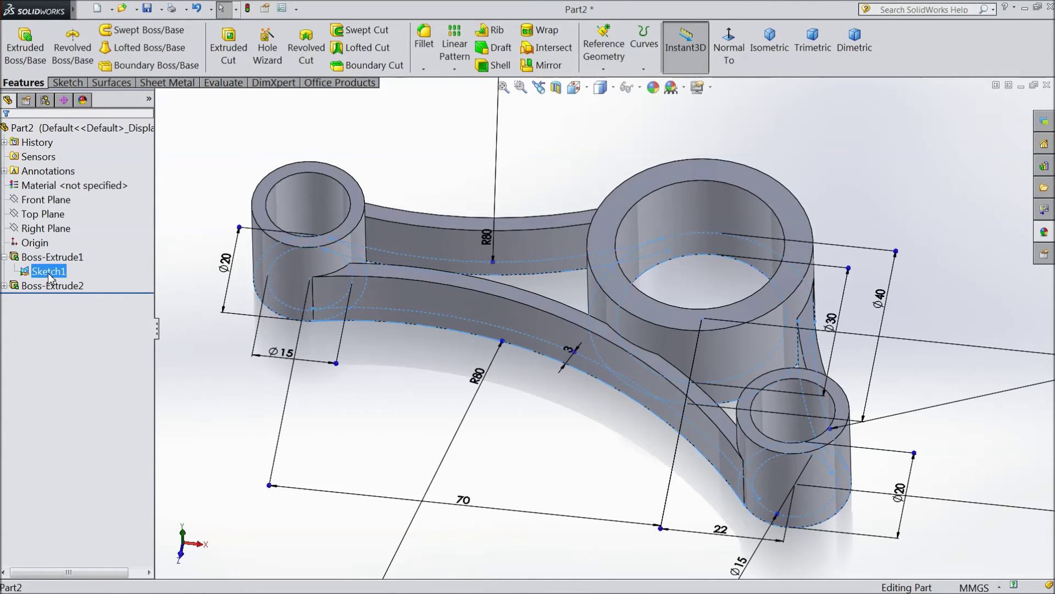
Extrude the two openings on either side of the large boss 3 mm deep as Boss-Extrude3.
click(25, 50)
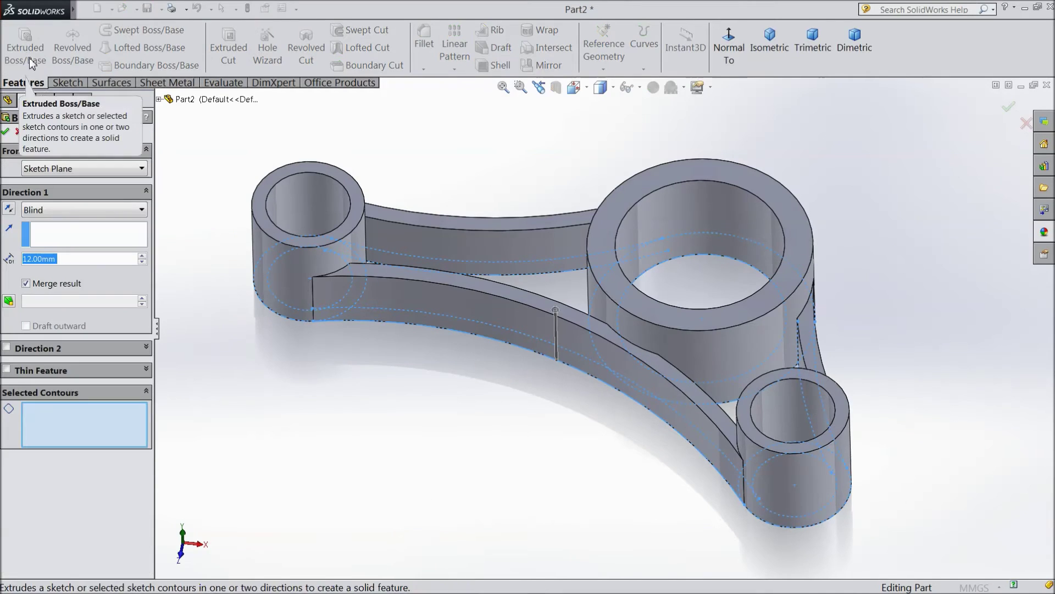
middle_drag(394, 144, 396, 188)
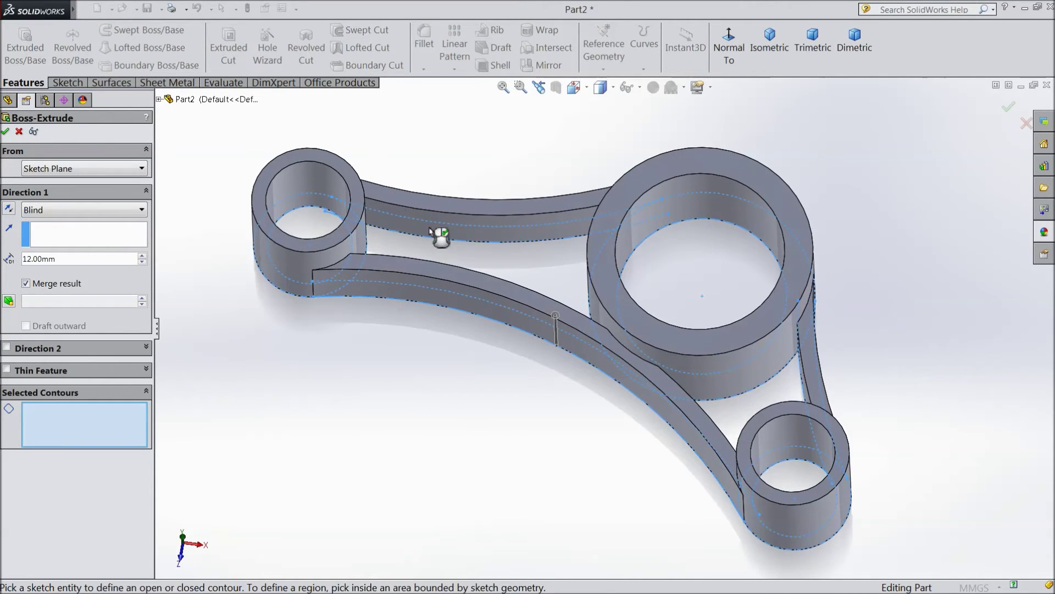
click(493, 264)
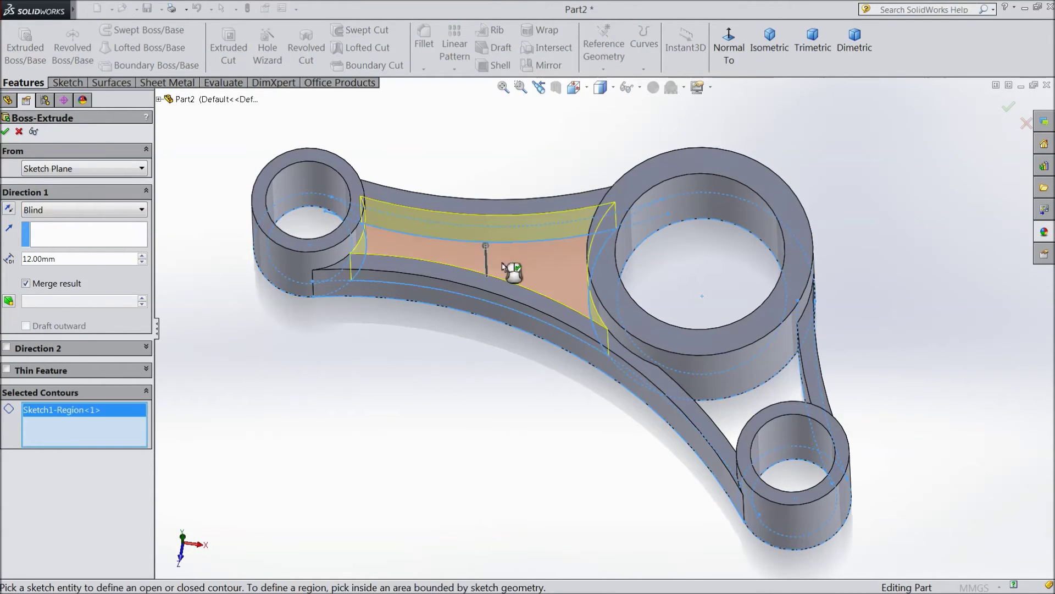
click(739, 415)
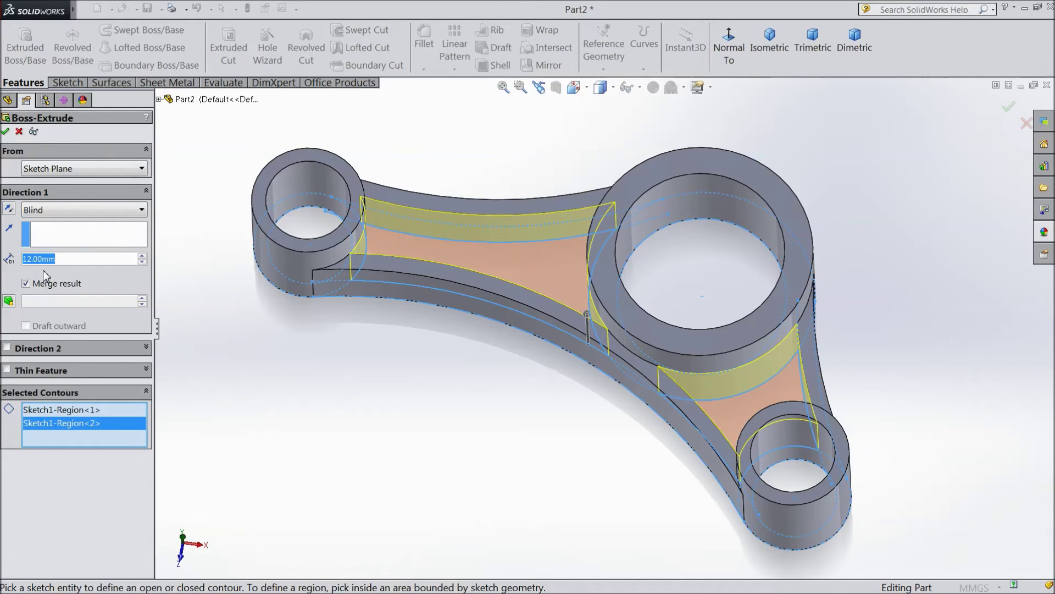
text(3)
key(Return)
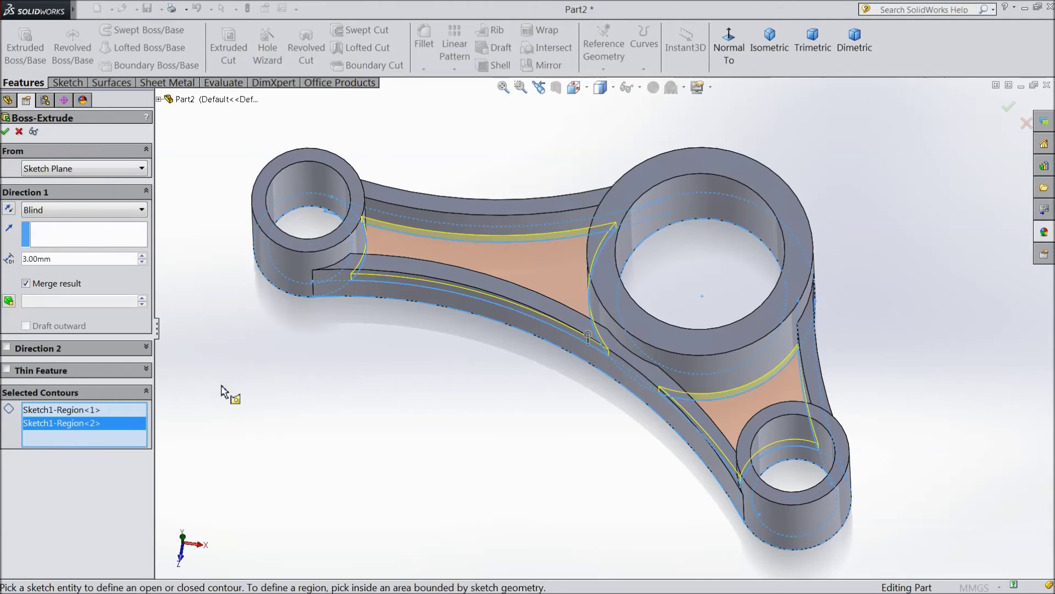
middle_drag(269, 406, 407, 92)
click(5, 132)
click(415, 224)
scroll(501, 300, up, 3)
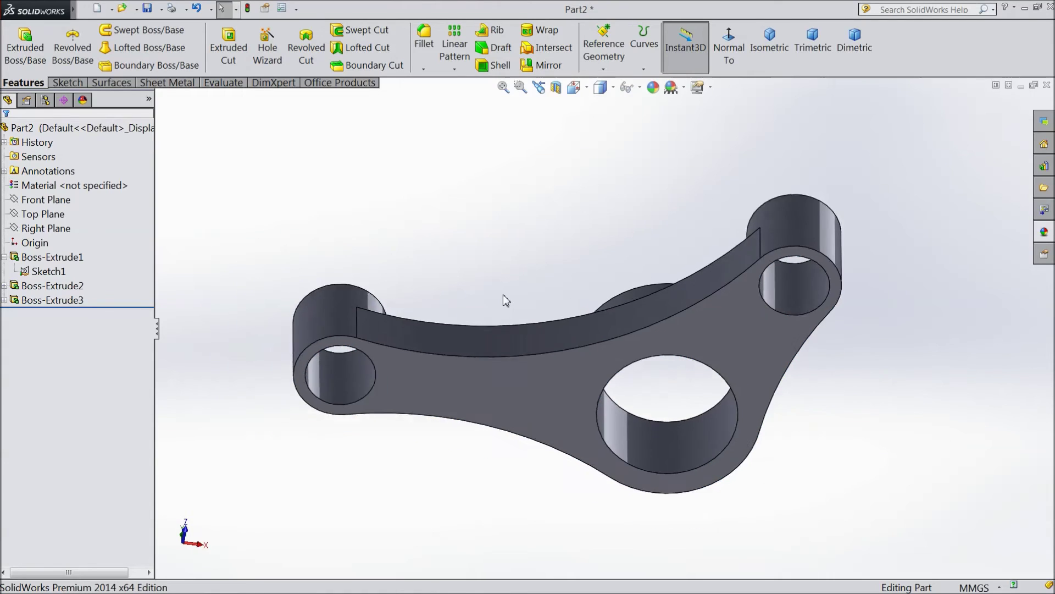
middle_drag(646, 419, 554, 439)
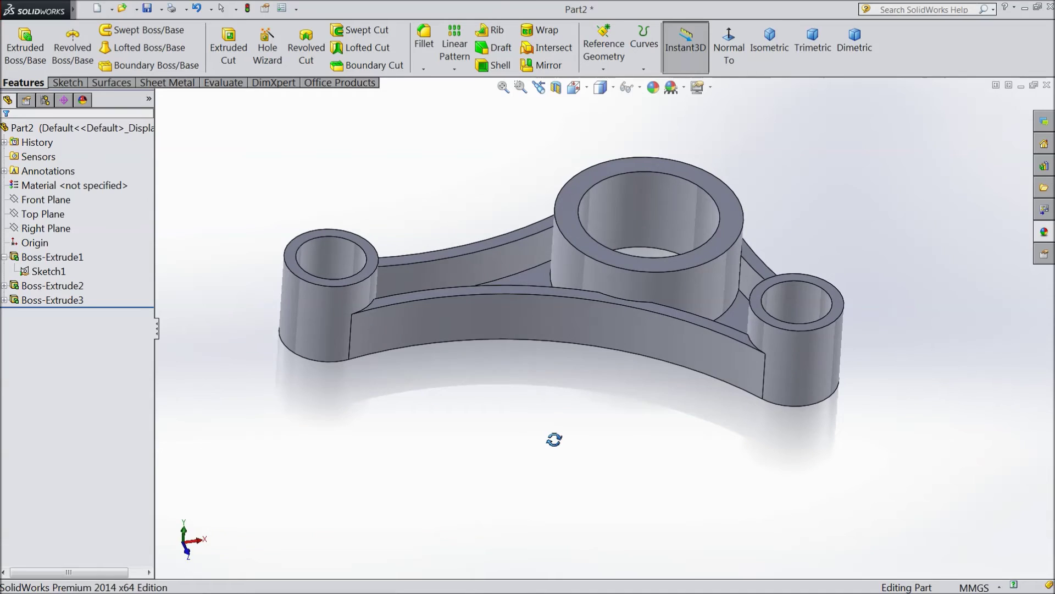
Start a 1.5 mm fillet and select the inner web faces on the top side.
click(424, 41)
text(1.5)
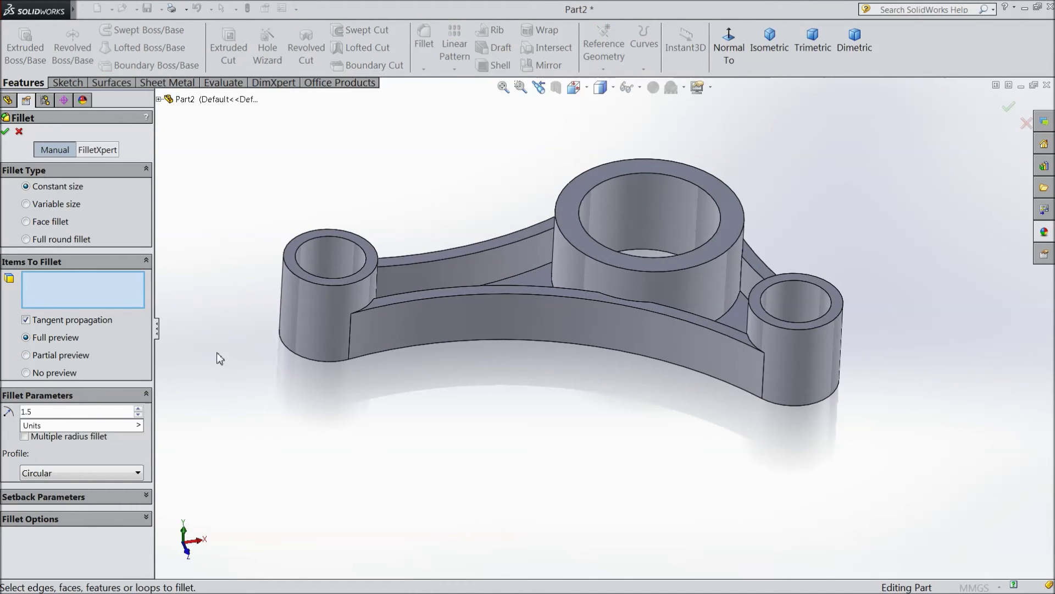
key(Return)
middle_drag(520, 423, 521, 377)
scroll(522, 365, down, 3)
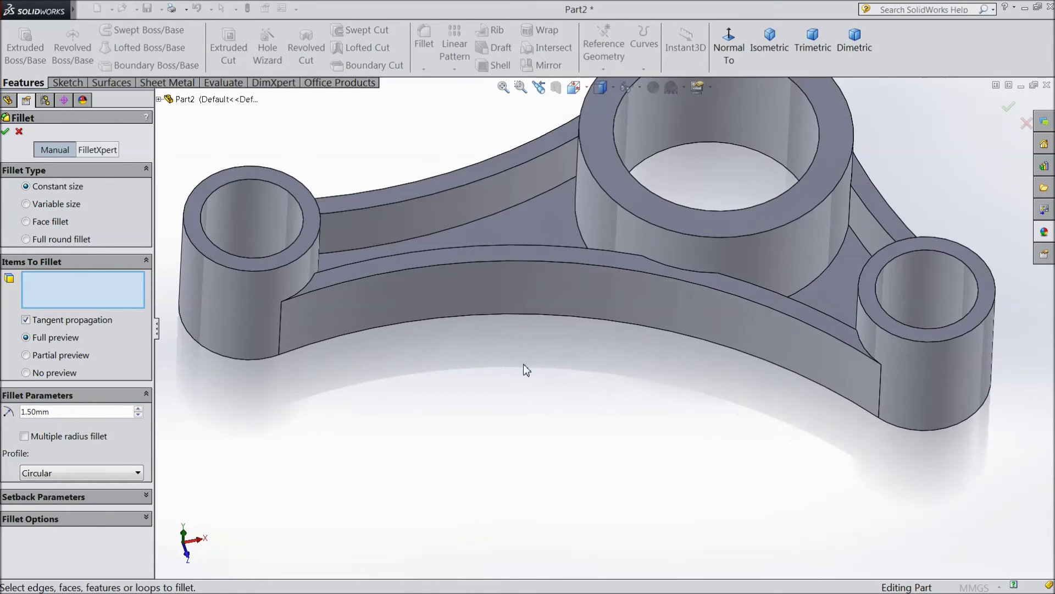
click(541, 216)
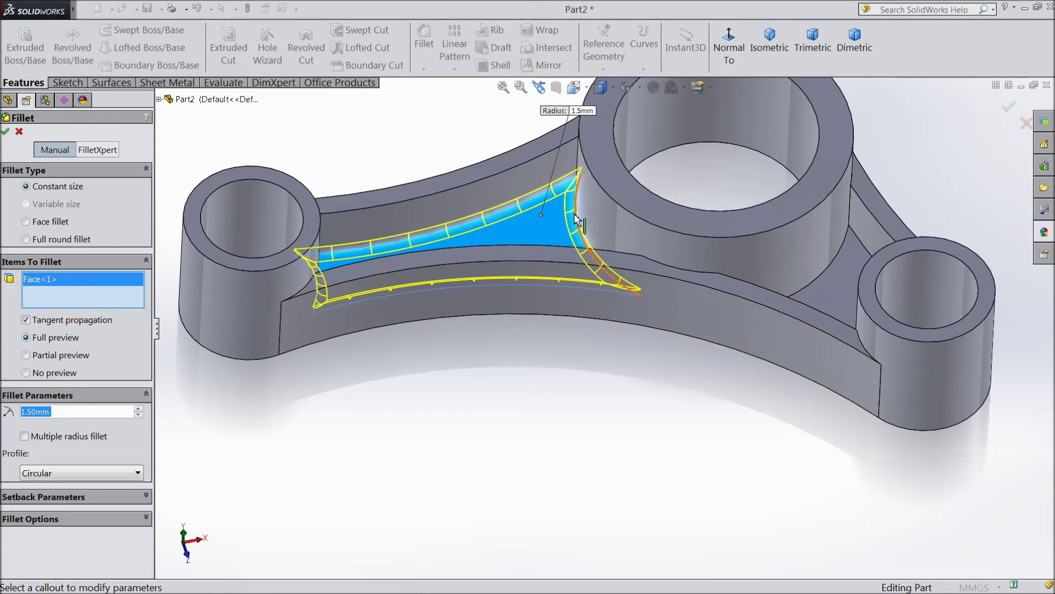
click(503, 194)
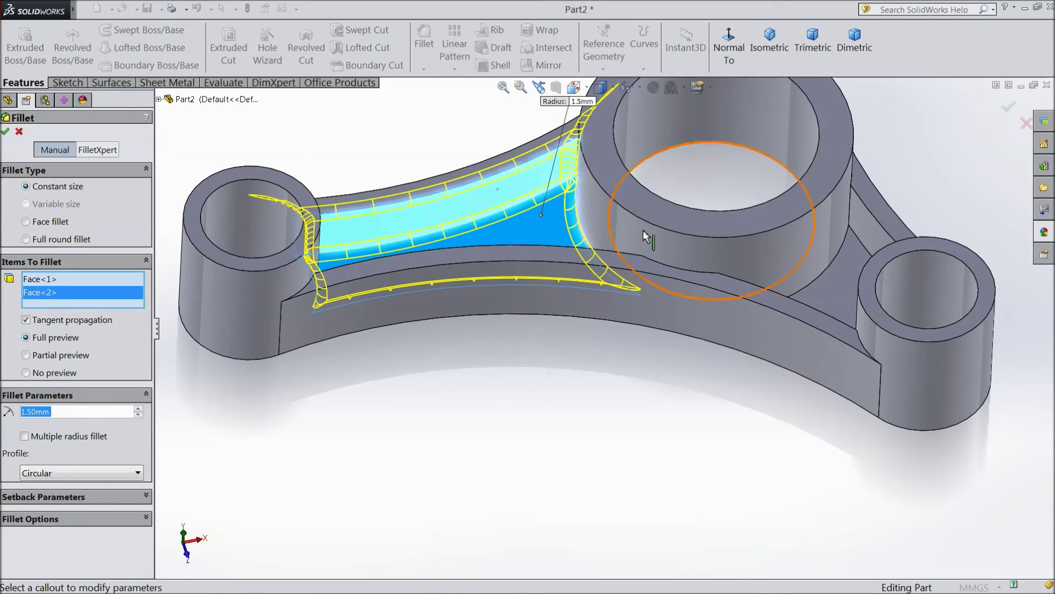
click(841, 289)
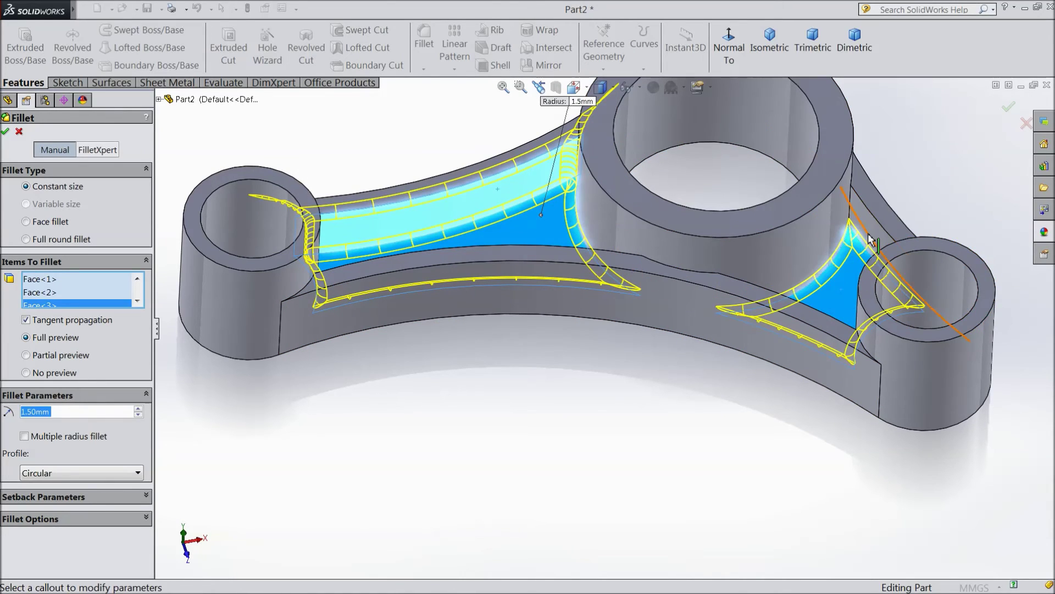
click(871, 243)
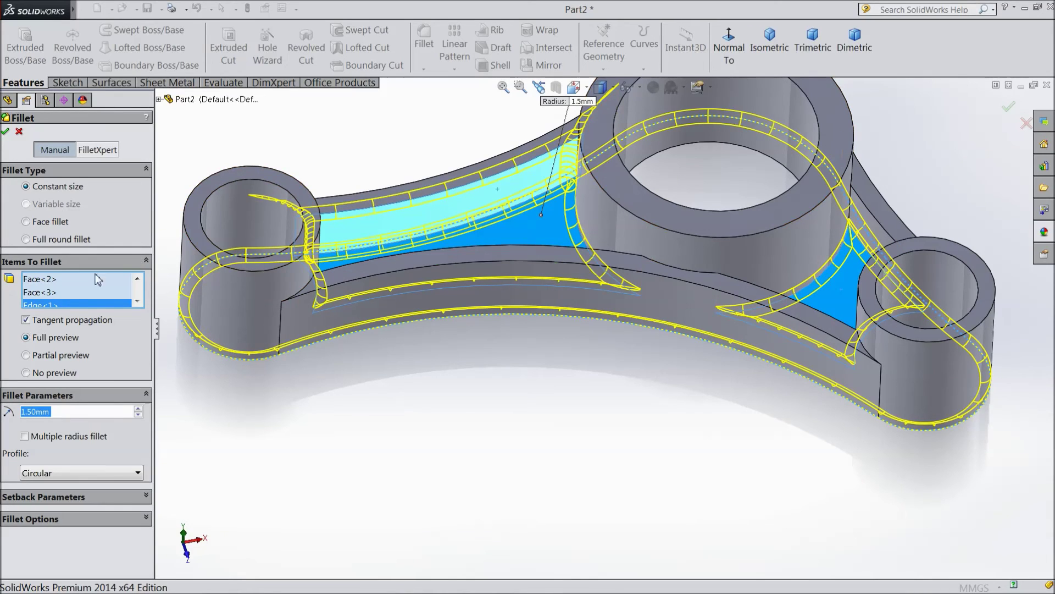
Remove the stray Edge<1>, add the underside web faces, and apply the 1.5 mm fillet.
right_click(113, 307)
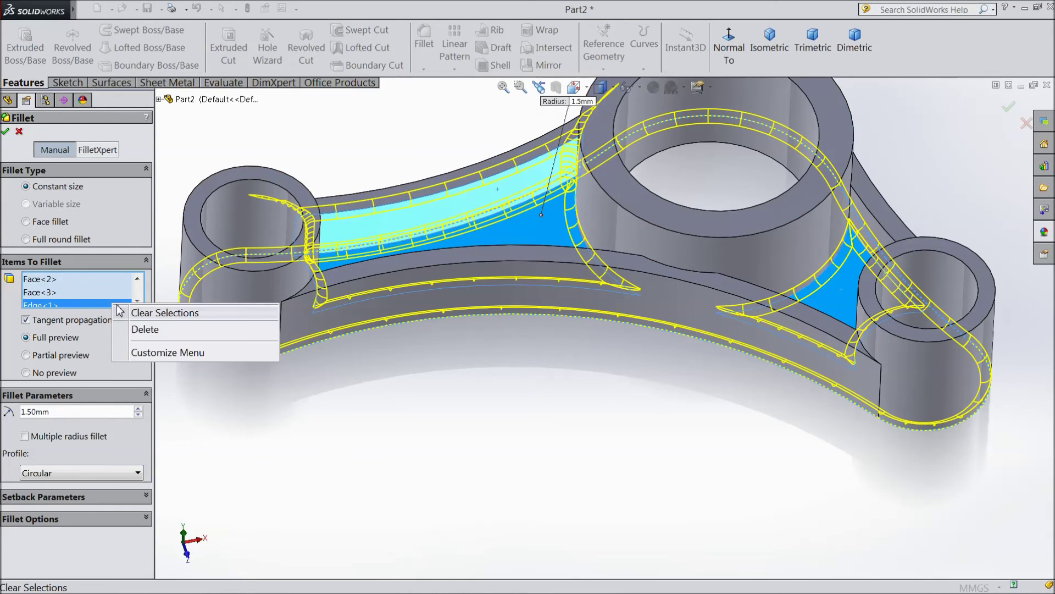
click(144, 329)
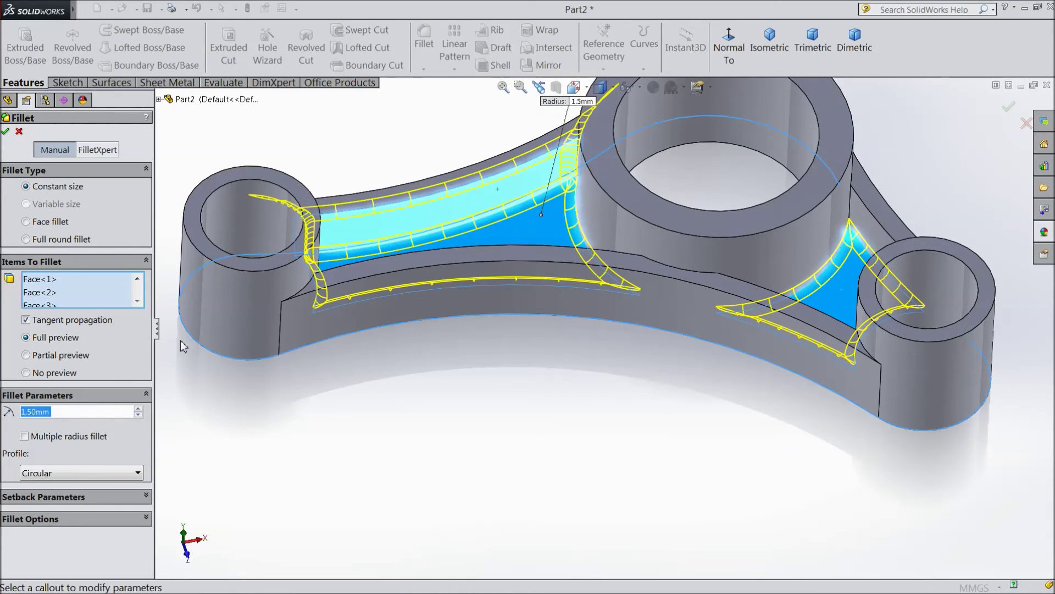
click(876, 231)
key(f)
middle_drag(881, 192, 682, 434)
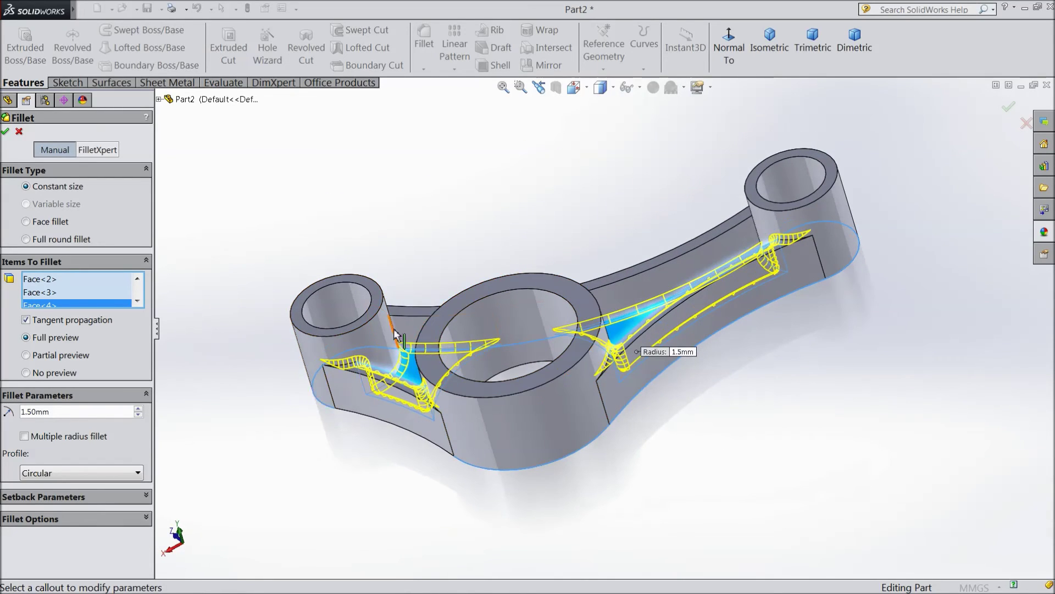
click(411, 332)
click(652, 286)
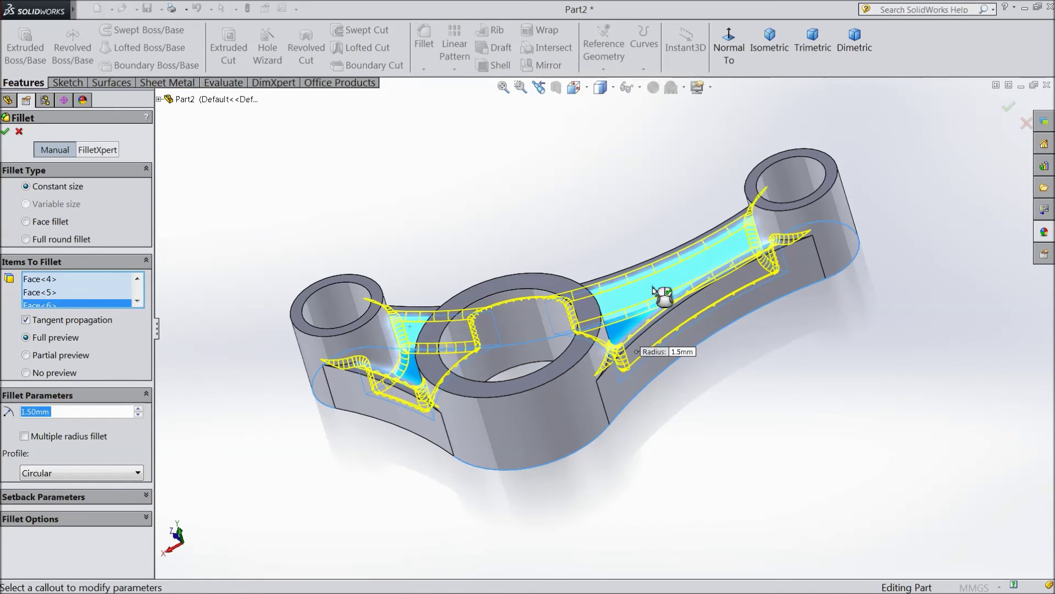
click(6, 132)
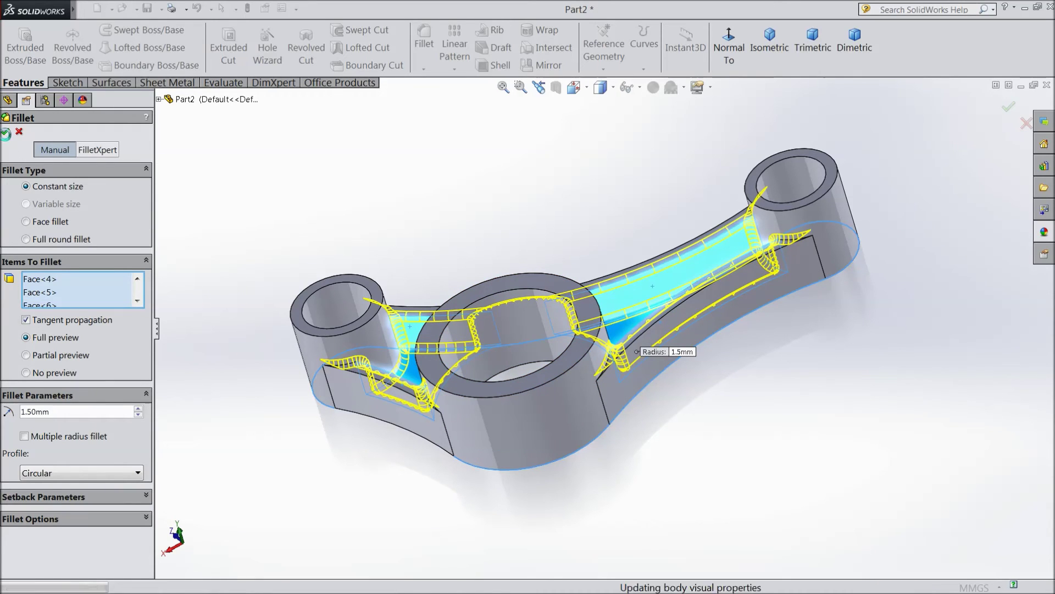
middle_drag(267, 391, 483, 450)
Assign Plain Carbon Steel from the Steel library through Edit Material.
scroll(664, 270, down, 3)
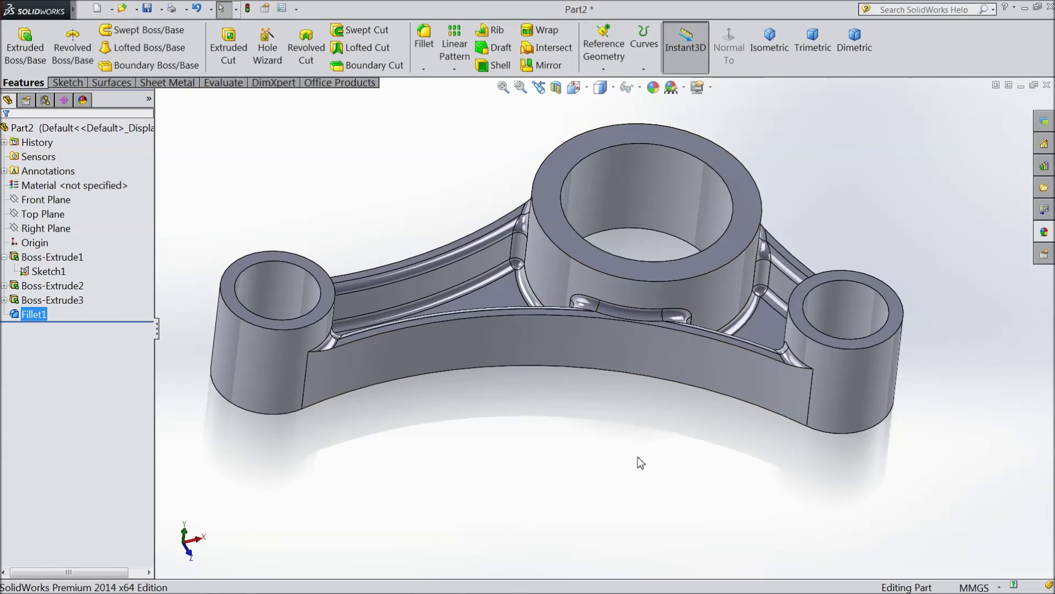
mouse_move(640, 462)
middle_down()
mouse_move(625, 431)
mouse_move(638, 451)
middle_up()
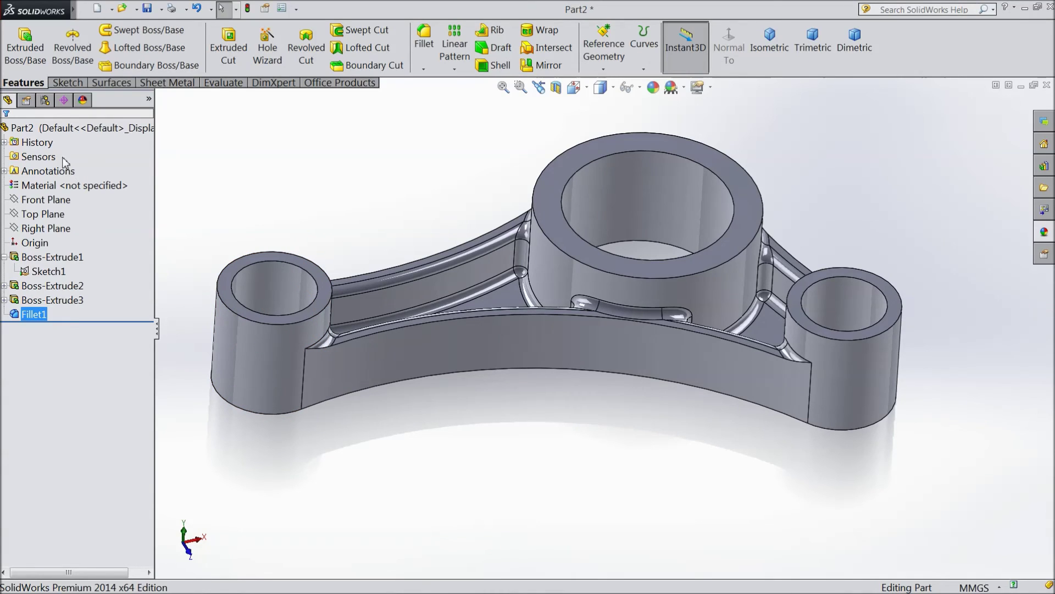
right_click(47, 186)
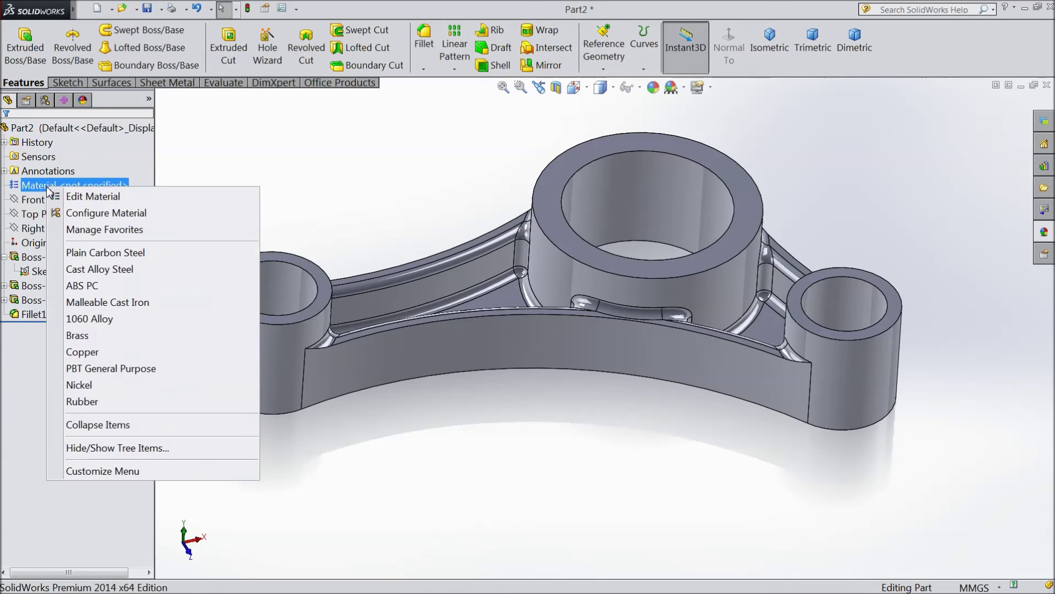
click(89, 198)
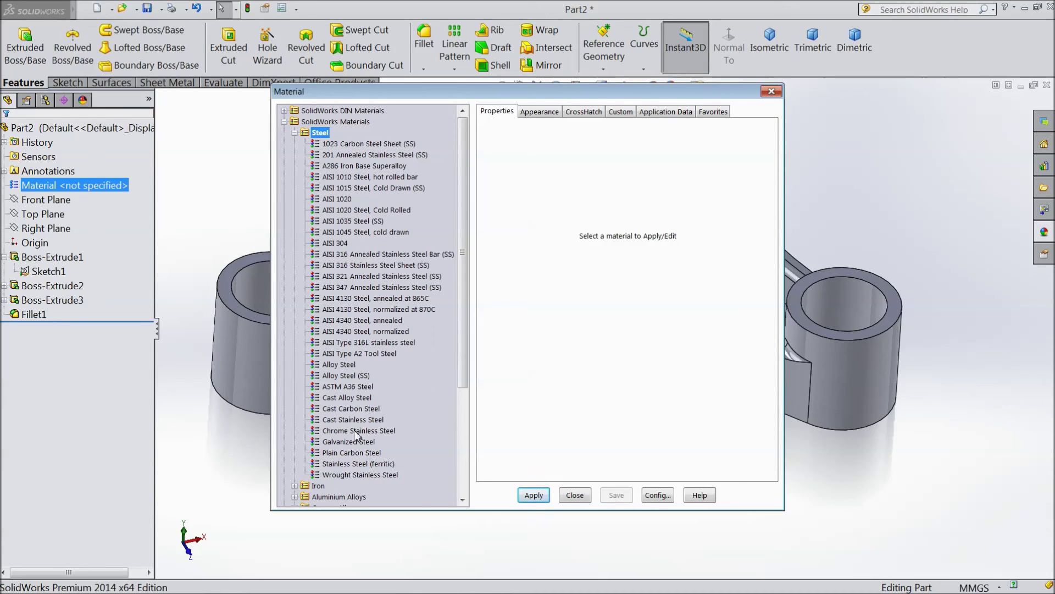
click(357, 453)
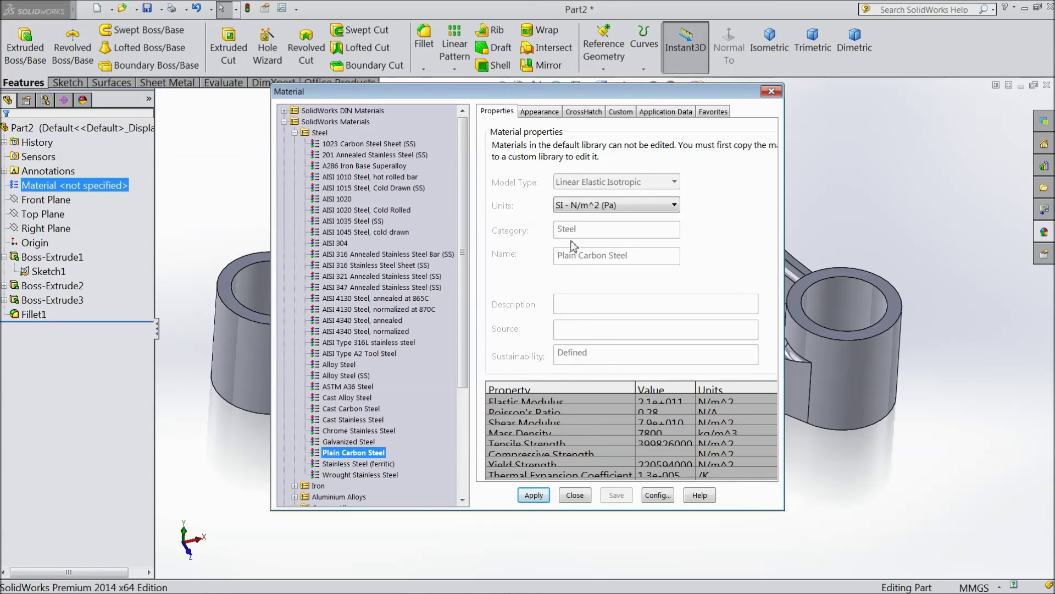
click(534, 495)
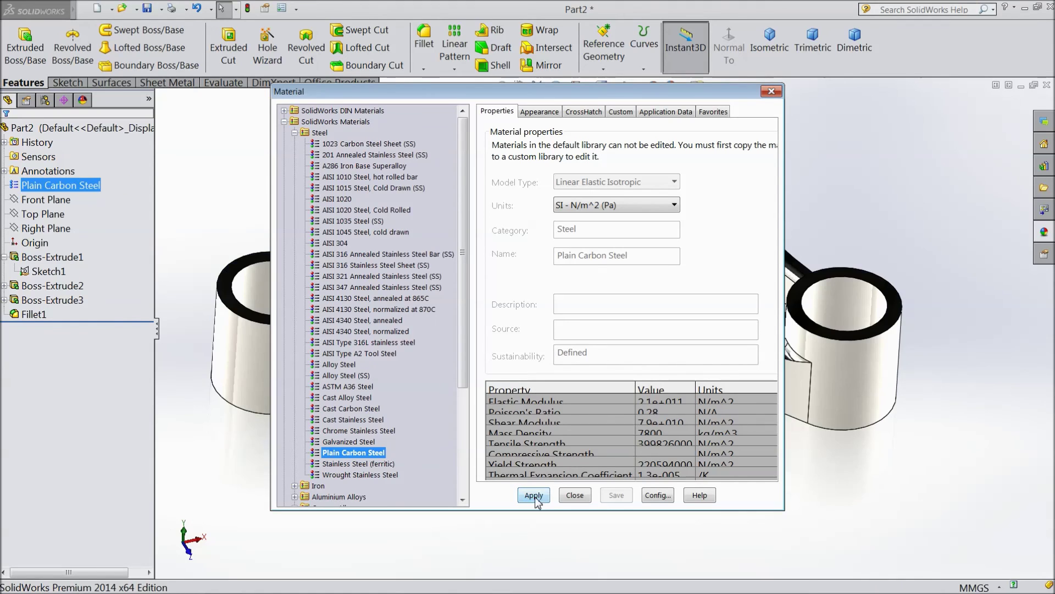
click(575, 495)
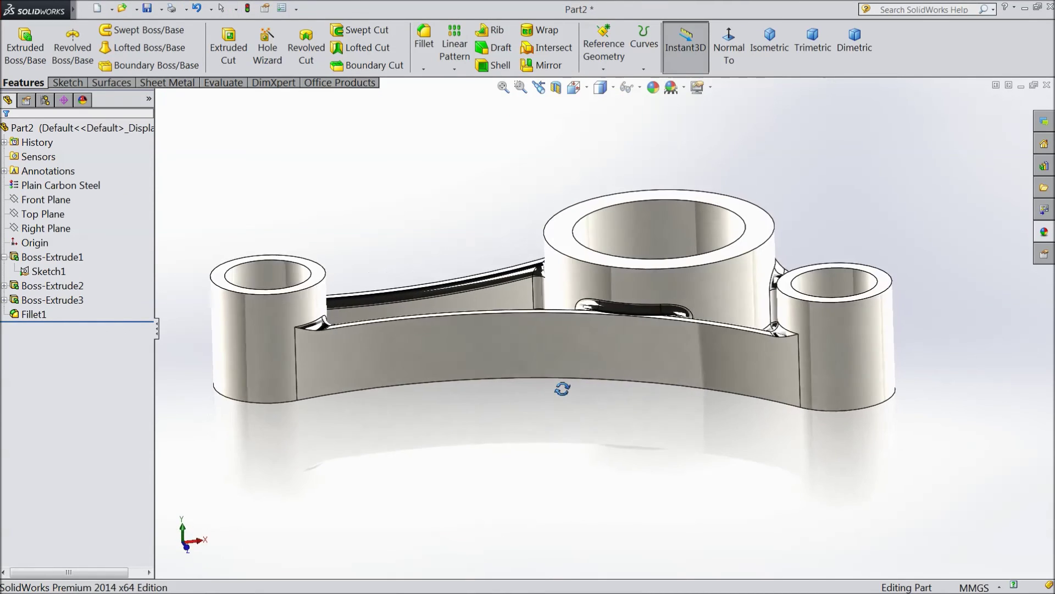
Apply the Plain White scene and orbit the steel link to view its reflections.
middle_drag(562, 388, 570, 432)
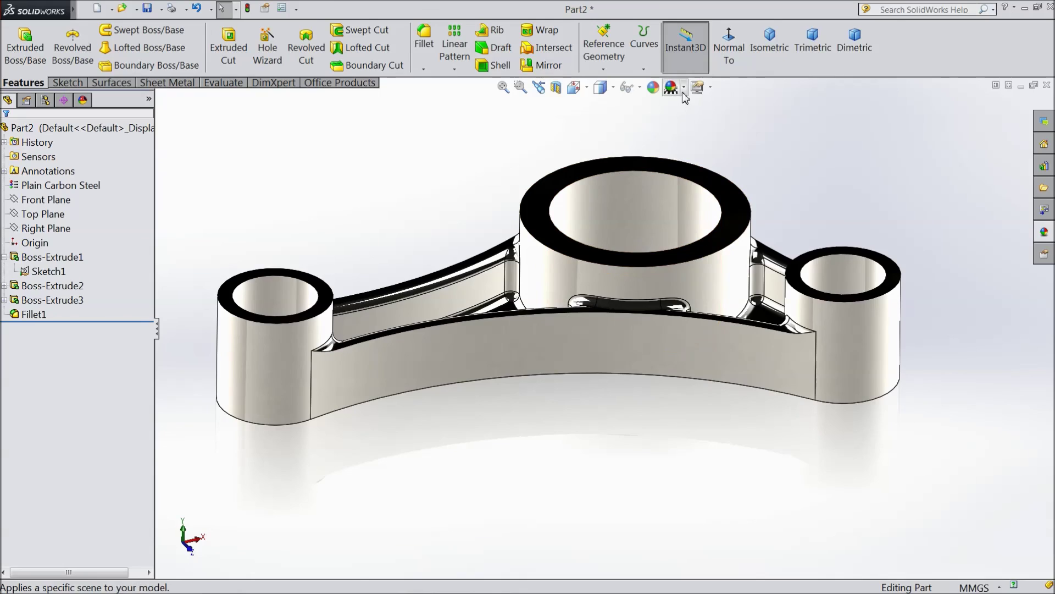
click(684, 88)
click(709, 40)
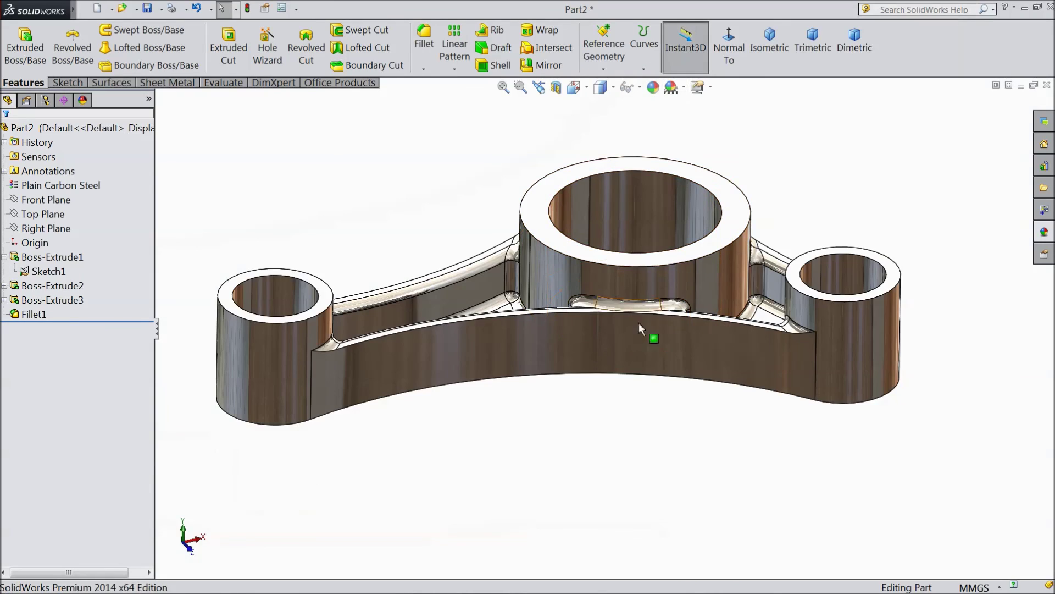
middle_drag(538, 493, 472, 476)
middle_drag(575, 423, 529, 412)
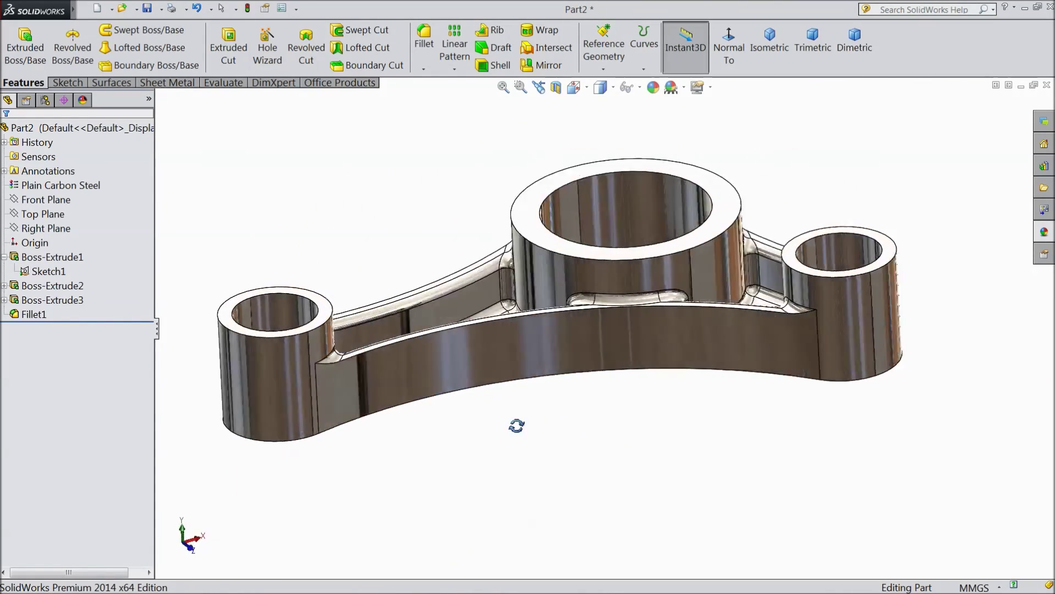